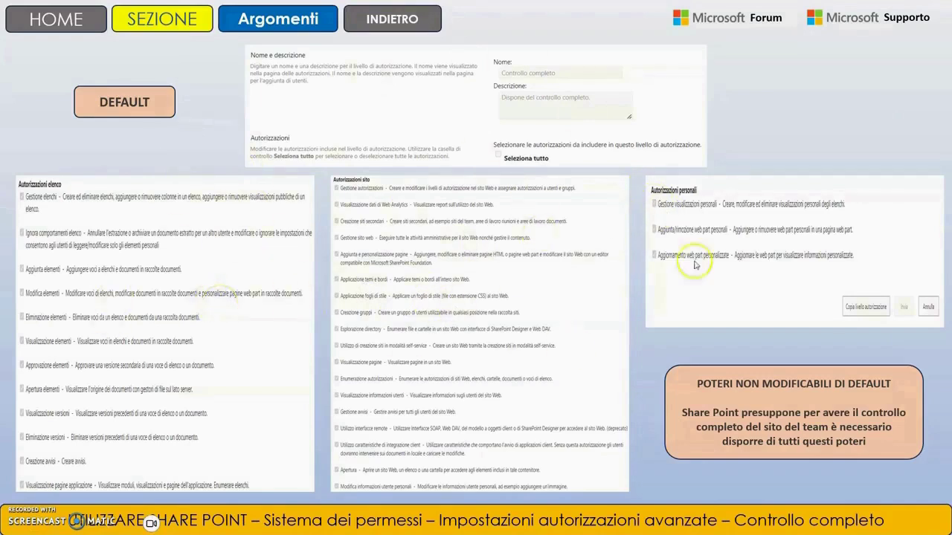
View the Progettazione topic slide in the presentation and return to the topic index.
{"action": "left_click", "coordinate": [409, 20]}
{"action": "left_click", "coordinate": [329, 336]}
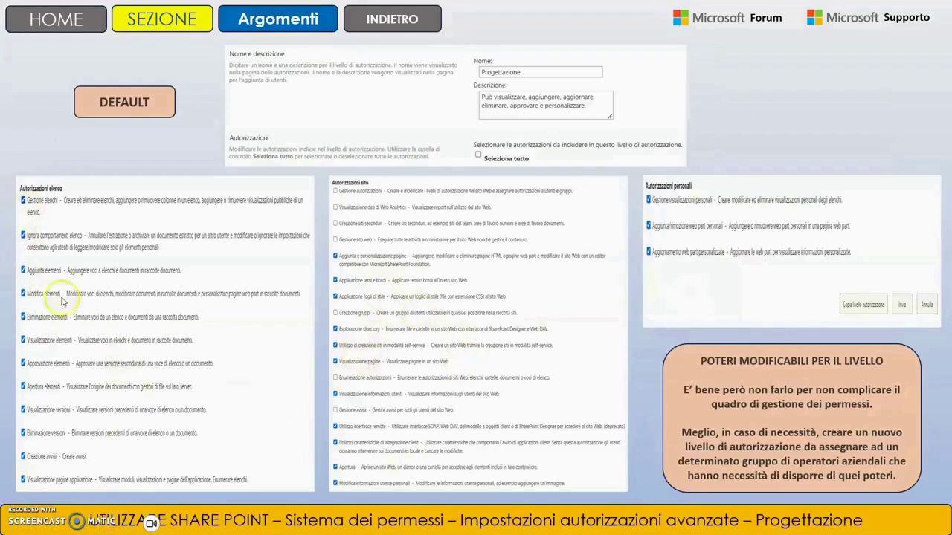
{"action": "left_click", "coordinate": [421, 23]}
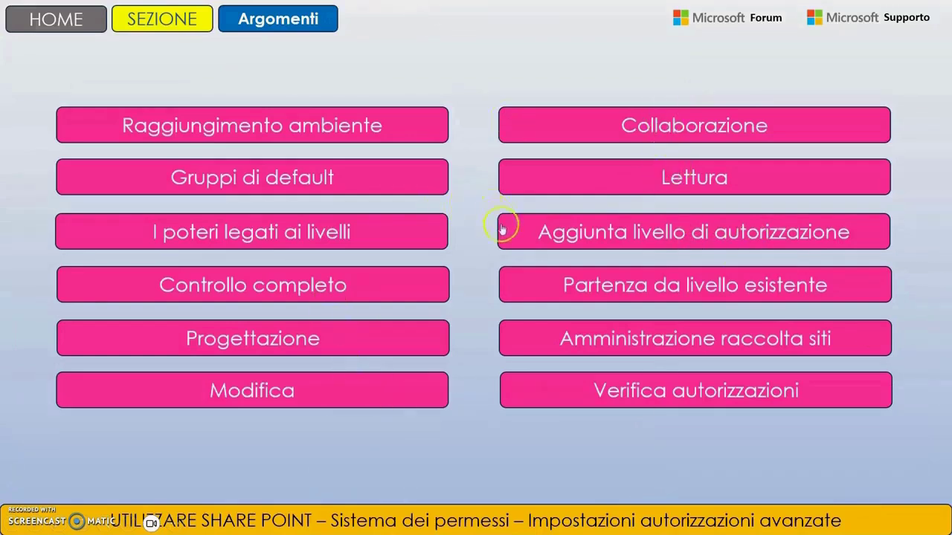
Review the topic slides "Aggiunta livello di autorizzazione" and "Partenza da livello esistente", returning to the topic index.
{"action": "left_click", "coordinate": [652, 235]}
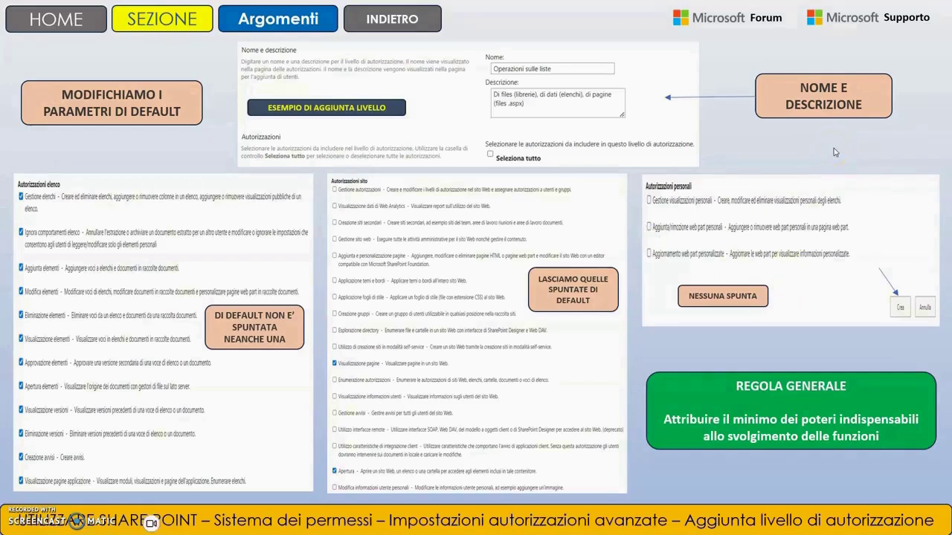
{"action": "left_click", "coordinate": [397, 20]}
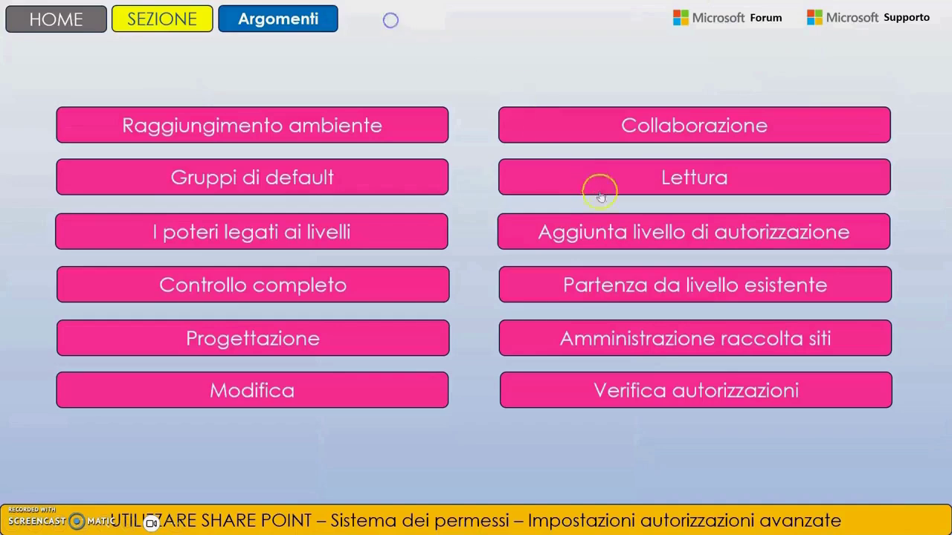
{"action": "left_click", "coordinate": [711, 286]}
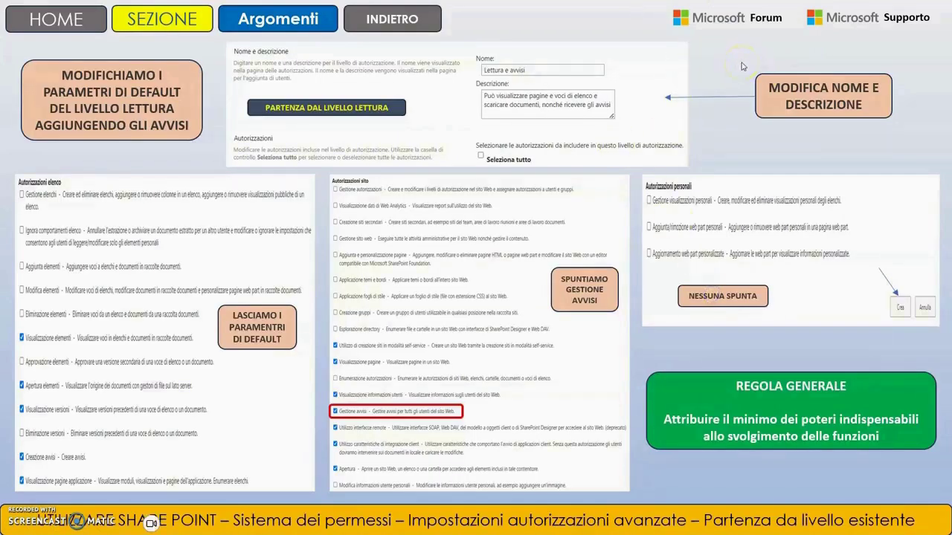
{"action": "left_click", "coordinate": [419, 20]}
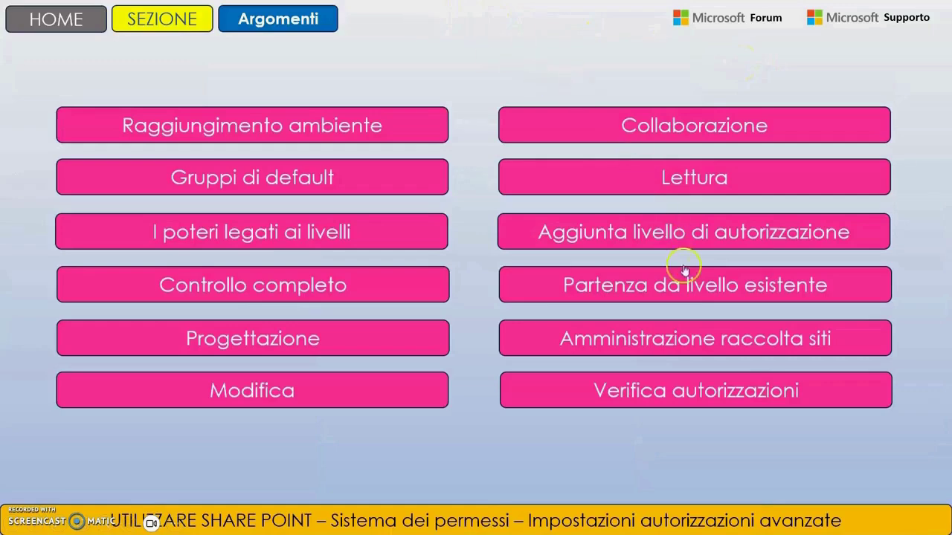
Review the topic slides "Amministrazione raccolta siti" and "Verifica autorizzazioni", returning to the topic index.
{"action": "left_click", "coordinate": [695, 344]}
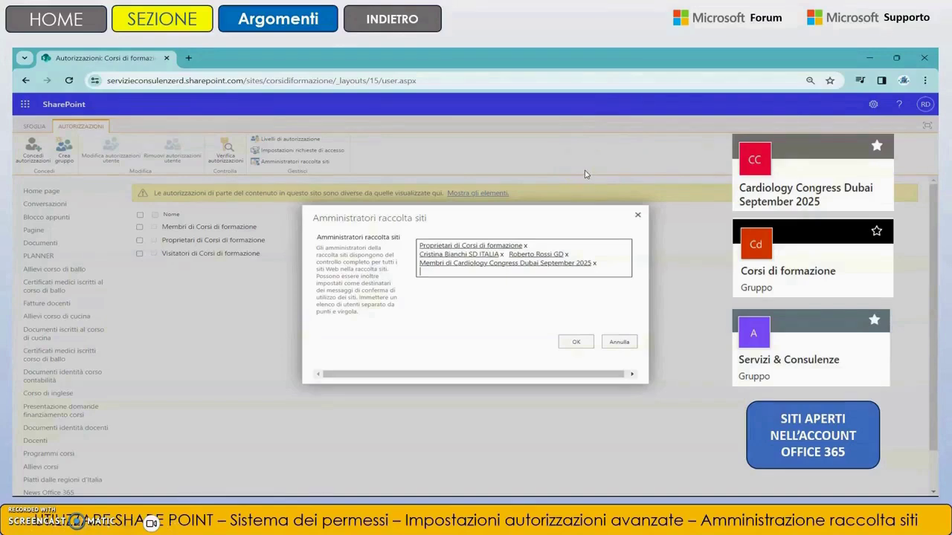
{"action": "left_click", "coordinate": [424, 23]}
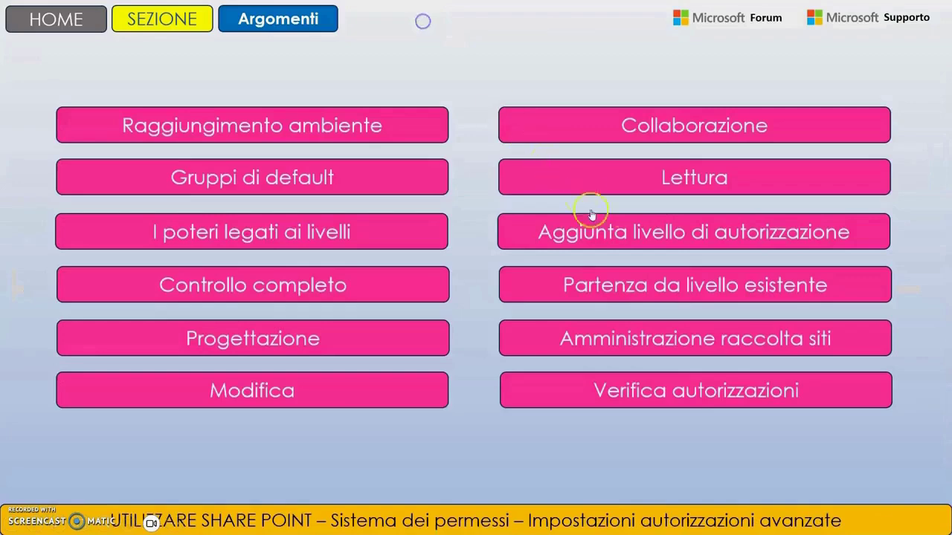
{"action": "left_click", "coordinate": [699, 391]}
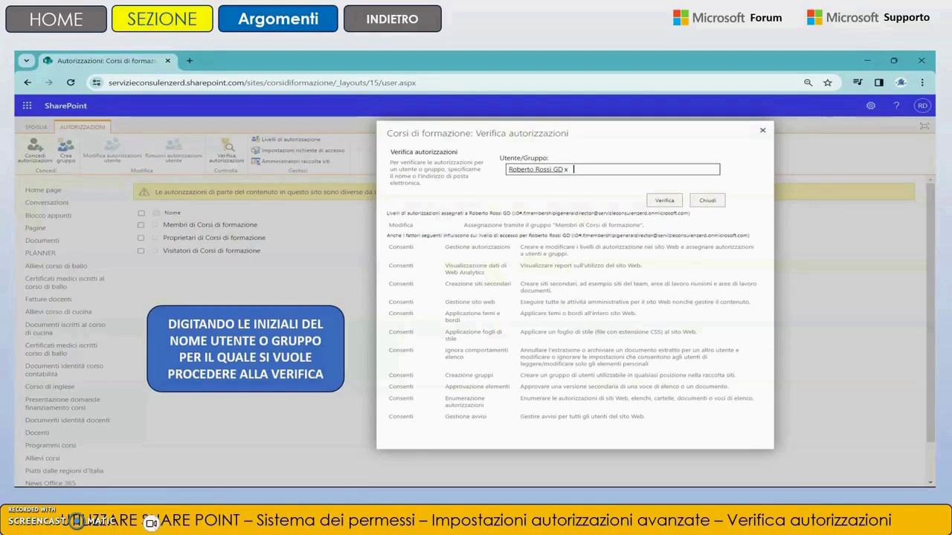
{"action": "left_click", "coordinate": [410, 26]}
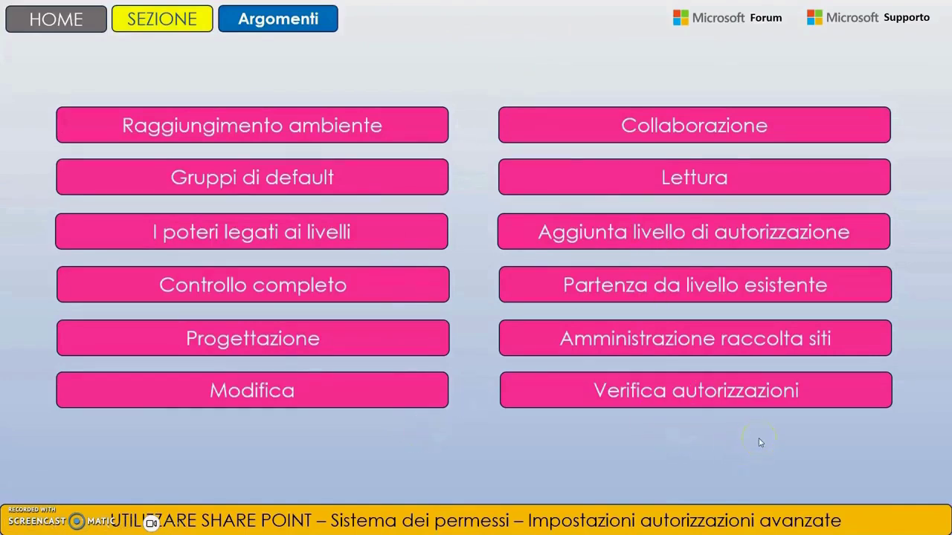
Switch from the presentation to the Corsi di formazione SharePoint site in the browser.
{"action": "key", "text": "alt+Tab"}
{"action": "key", "text": "alt+Tab"}
{"action": "key", "text": "alt+Tab"}
{"action": "key", "text": "alt+Tab"}
{"action": "key", "text": "alt+Tab"}
{"action": "key", "text": "alt+Tab"}
{"action": "key", "text": "alt+Tab"}
{"action": "key", "text": "alt+Tab"}
{"action": "key", "text": "alt+Tab"}
{"action": "key", "text": "alt+Tab"}
{"action": "key", "text": "alt+Tab"}
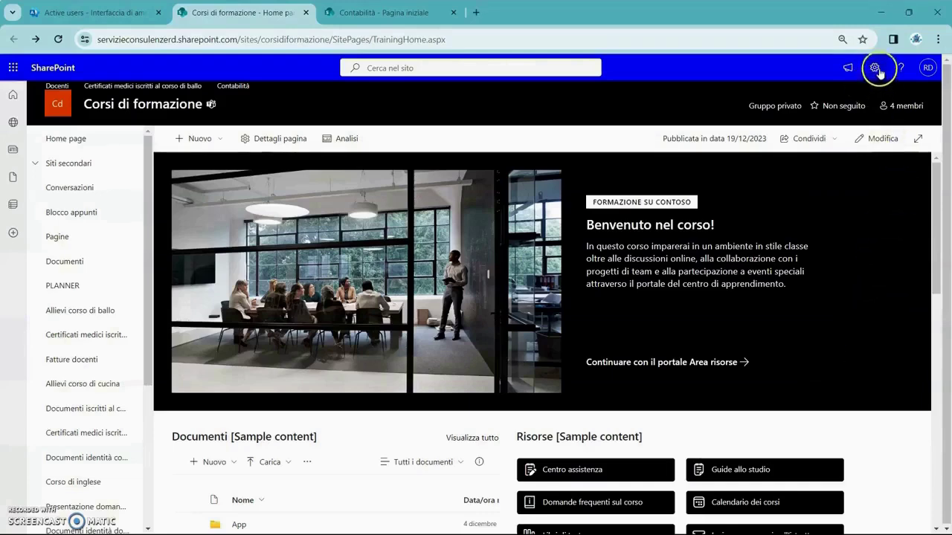
Open the advanced permission settings of the Corsi di formazione site and show its permission levels.
{"action": "left_click", "coordinate": [875, 69]}
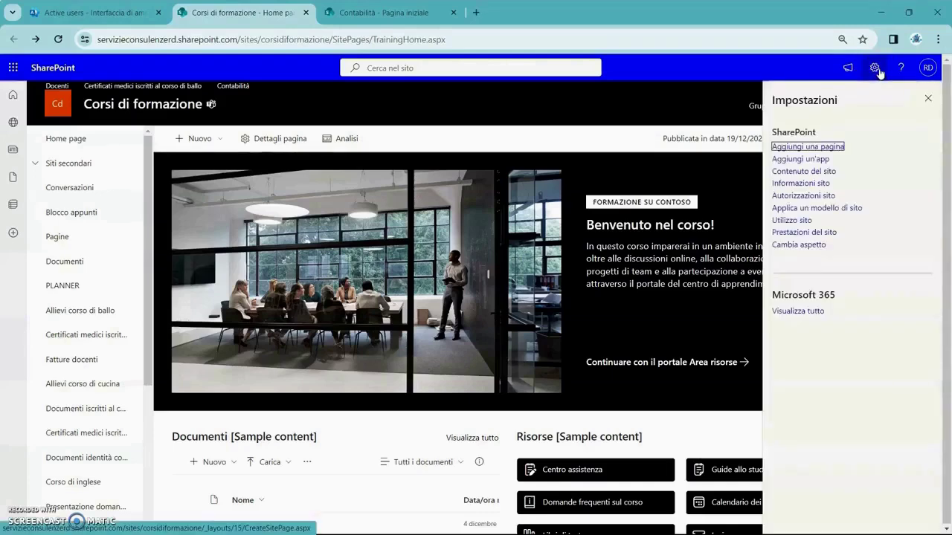
{"action": "left_click", "coordinate": [825, 196]}
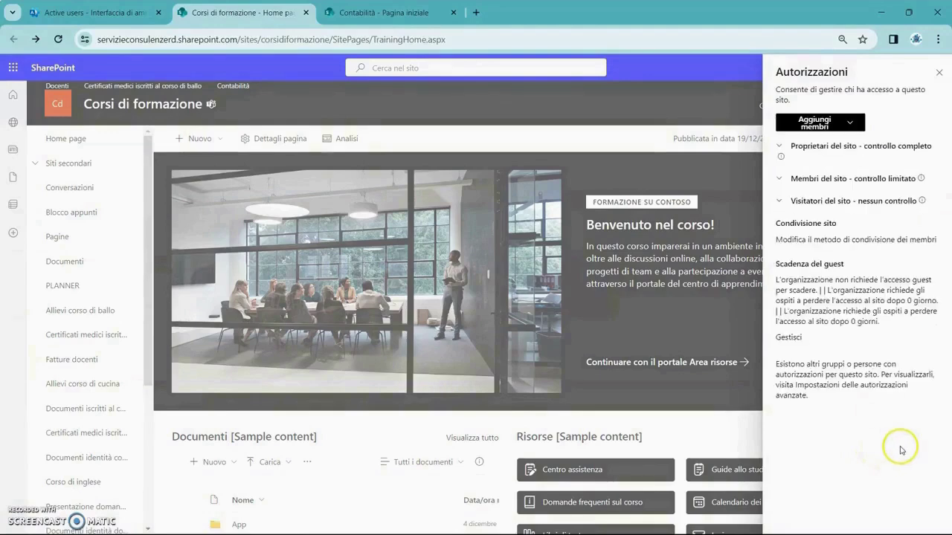
{"action": "left_click", "coordinate": [882, 386]}
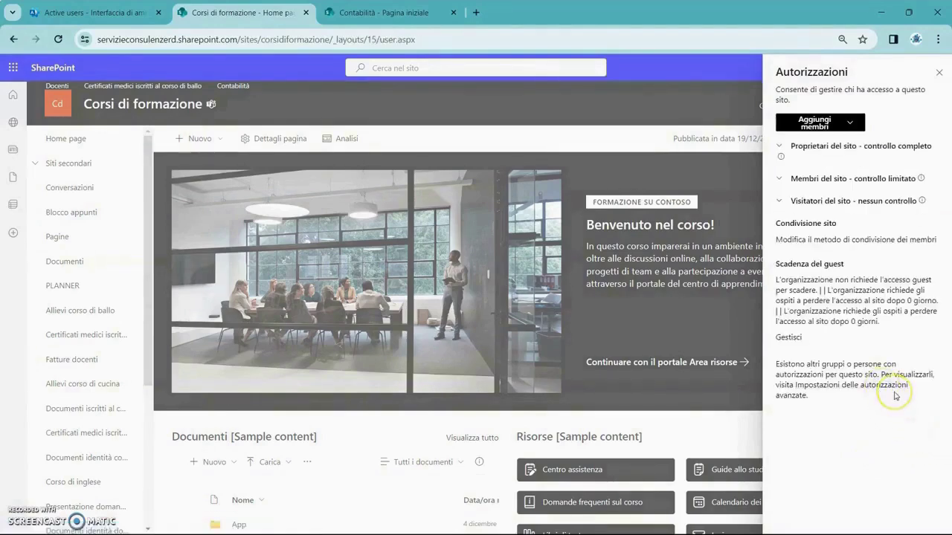
{"action": "key", "text": "alt+Left"}
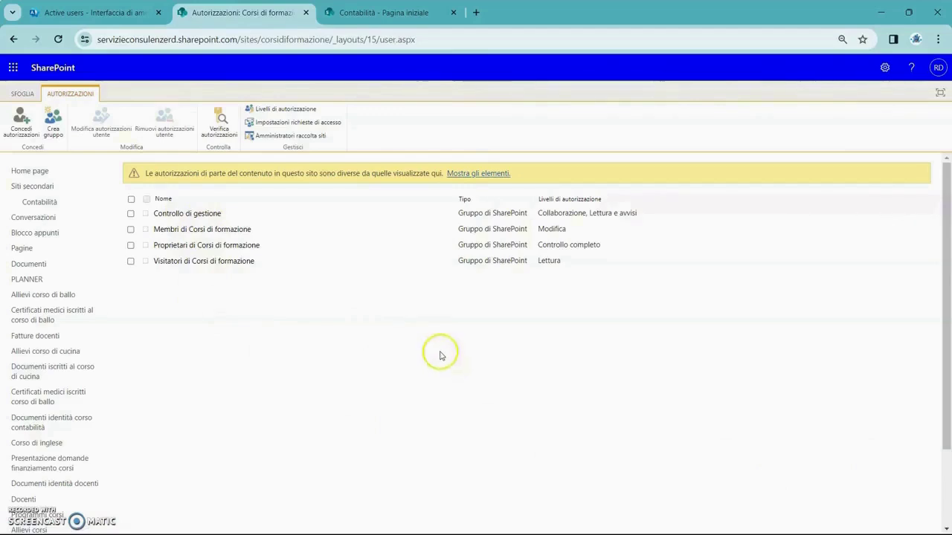
{"action": "left_click", "coordinate": [296, 109]}
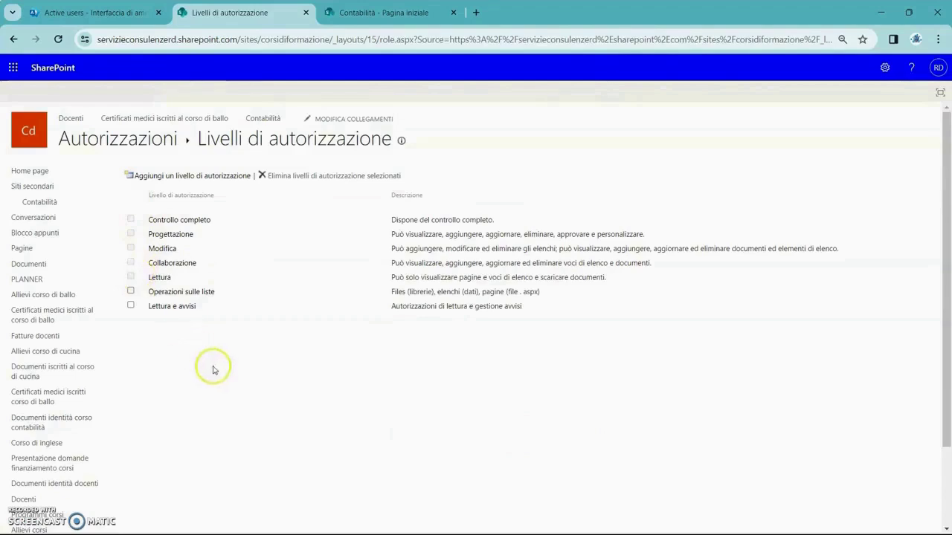
{"action": "left_click", "coordinate": [270, 381]}
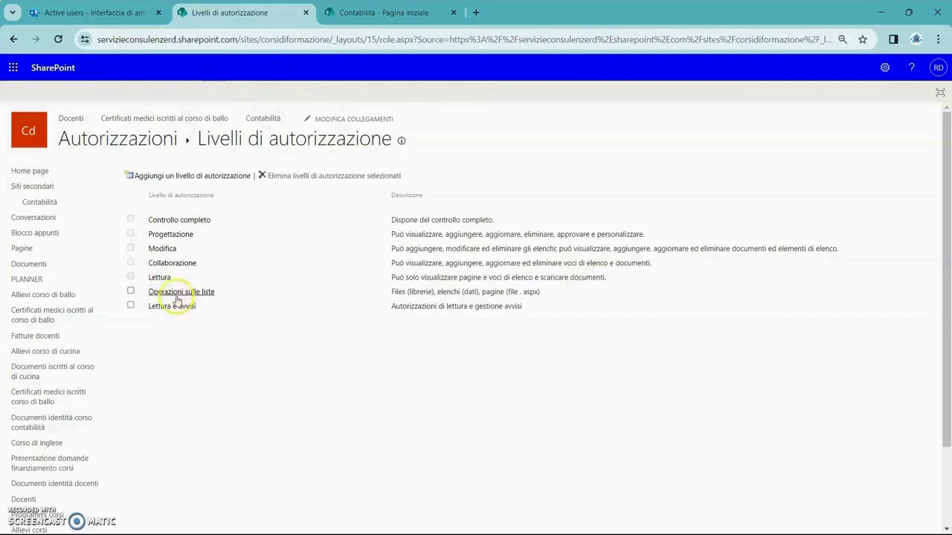
{"action": "left_click", "coordinate": [191, 355]}
{"action": "left_click", "coordinate": [193, 360]}
{"action": "left_click", "coordinate": [282, 402]}
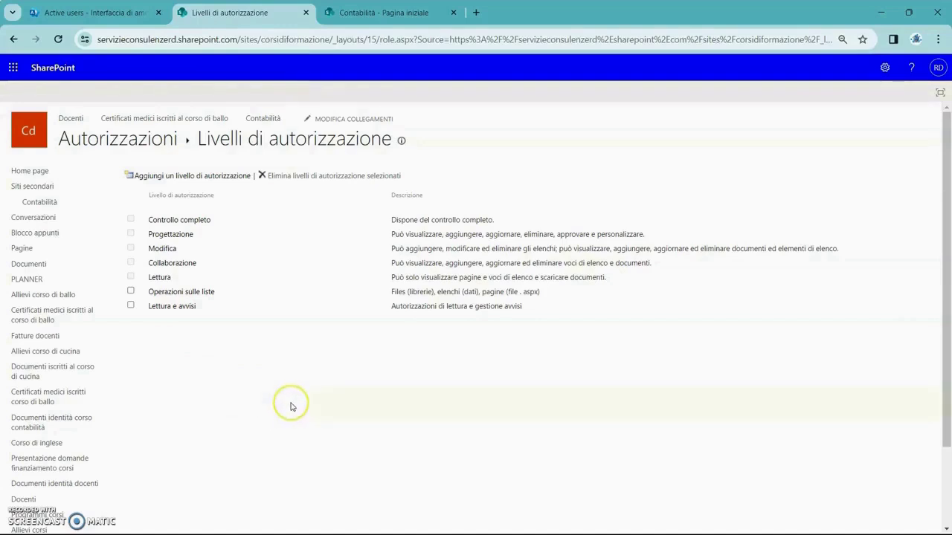
{"action": "left_click", "coordinate": [285, 408]}
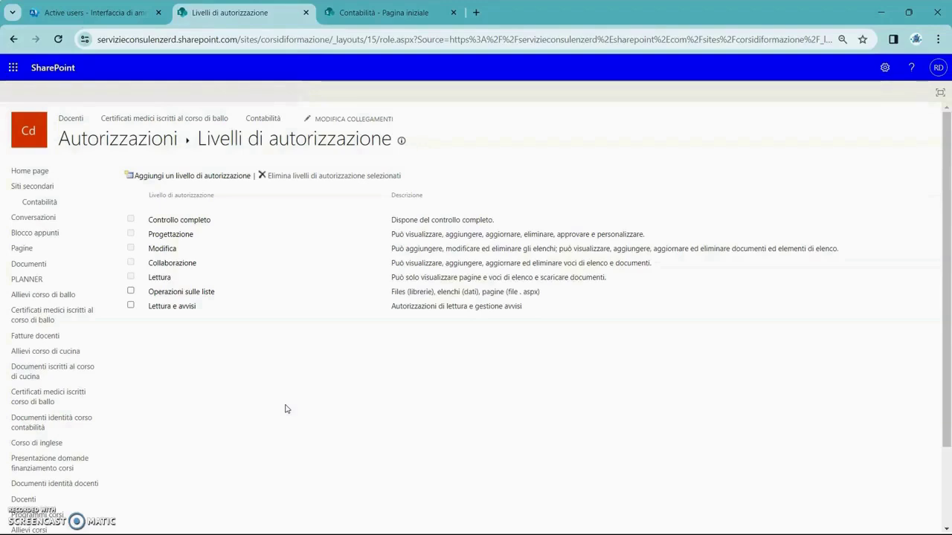
{"action": "left_click", "coordinate": [361, 435]}
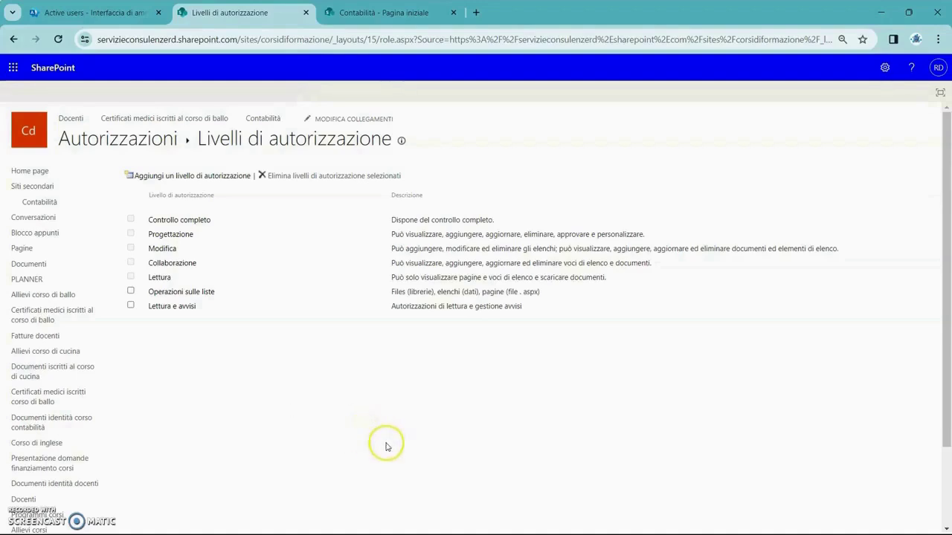
Open the Controllo completo permission level and look over its name, description and included permissions.
{"action": "left_click", "coordinate": [203, 221]}
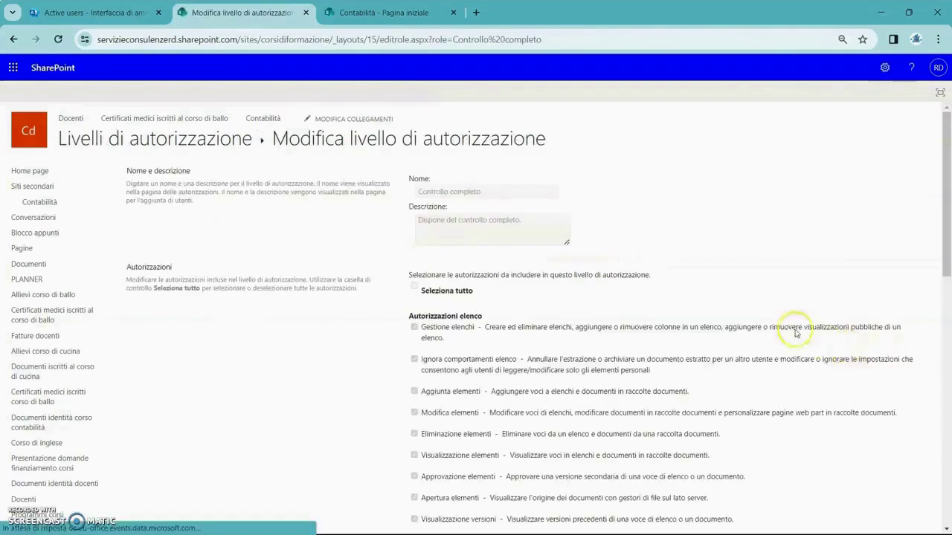
{"action": "scroll", "coordinate": [584, 307], "scroll_direction": "down", "scroll_amount": 4}
{"action": "scroll", "coordinate": [586, 309], "scroll_direction": "down", "scroll_amount": 5}
{"action": "scroll", "coordinate": [586, 369], "scroll_direction": "up", "scroll_amount": 9}
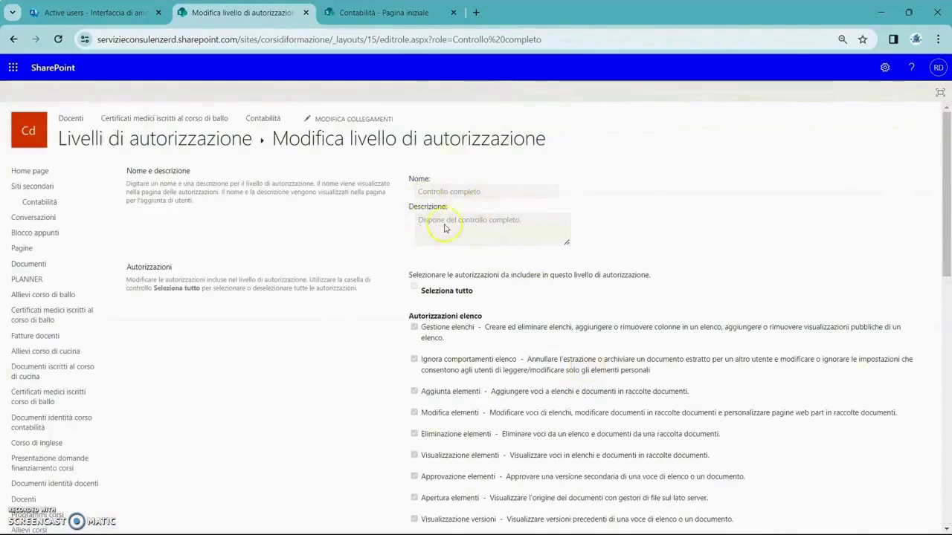
{"action": "scroll", "coordinate": [449, 261], "scroll_direction": "down", "scroll_amount": 2}
{"action": "scroll", "coordinate": [420, 334], "scroll_direction": "down", "scroll_amount": 8}
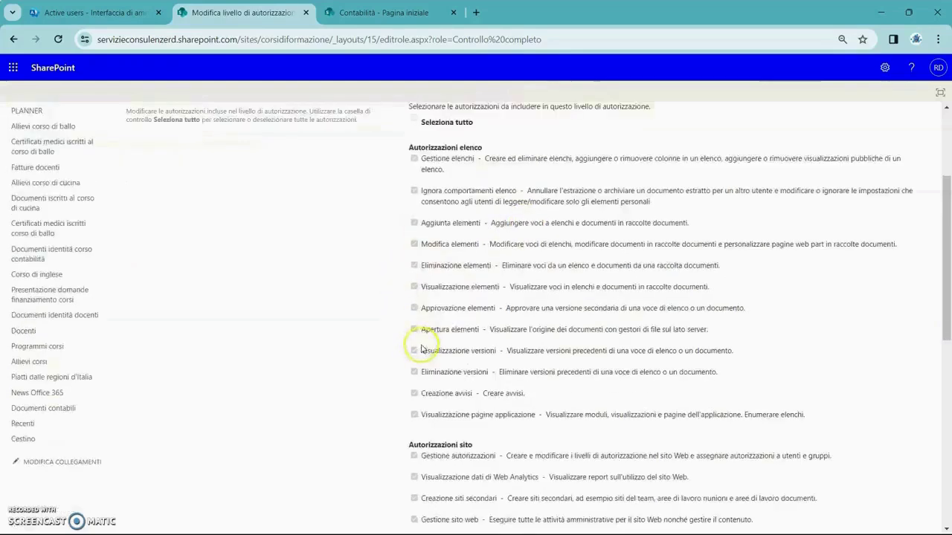
{"action": "scroll", "coordinate": [428, 372], "scroll_direction": "up", "scroll_amount": 10}
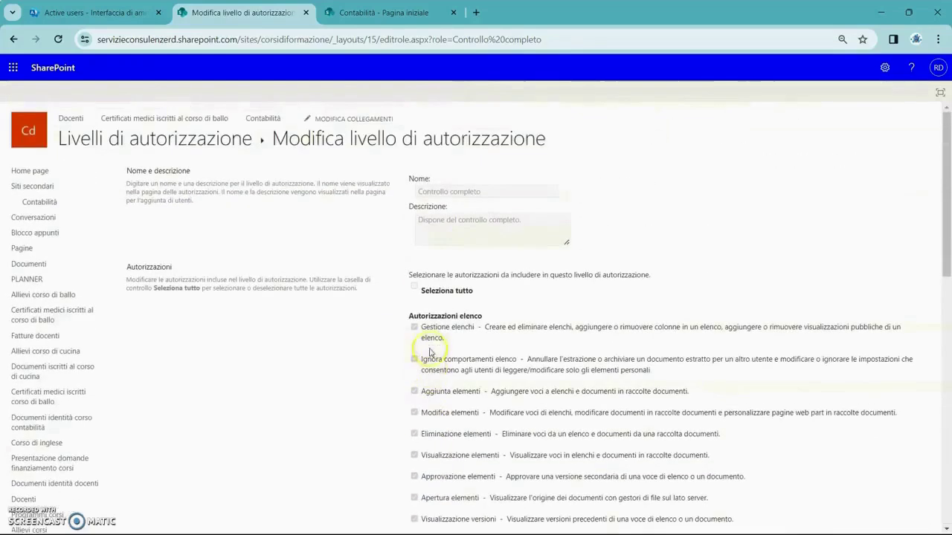
Examine the list, site and personal permissions of the Controllo completo level from beginning to end.
{"action": "scroll", "coordinate": [483, 328], "scroll_direction": "down", "scroll_amount": 2}
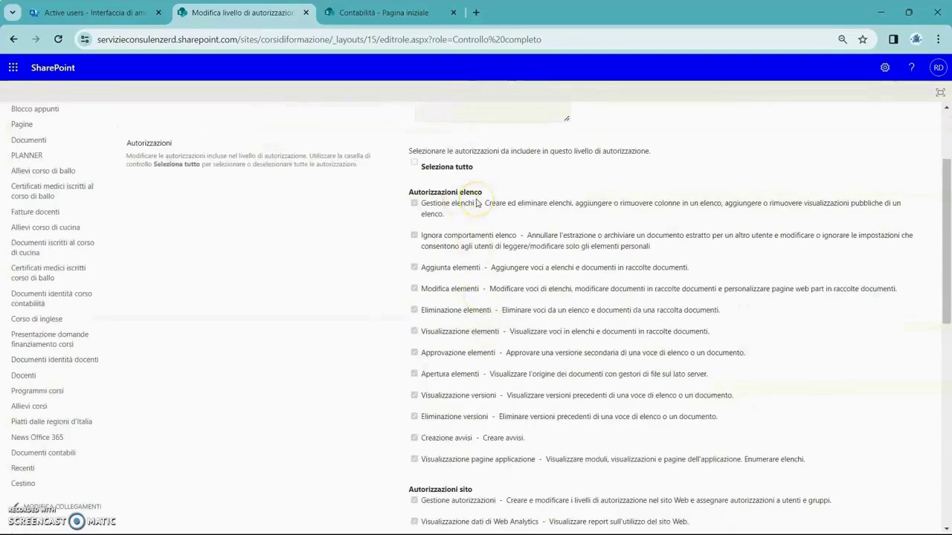
{"action": "scroll", "coordinate": [484, 478], "scroll_direction": "down", "scroll_amount": 3}
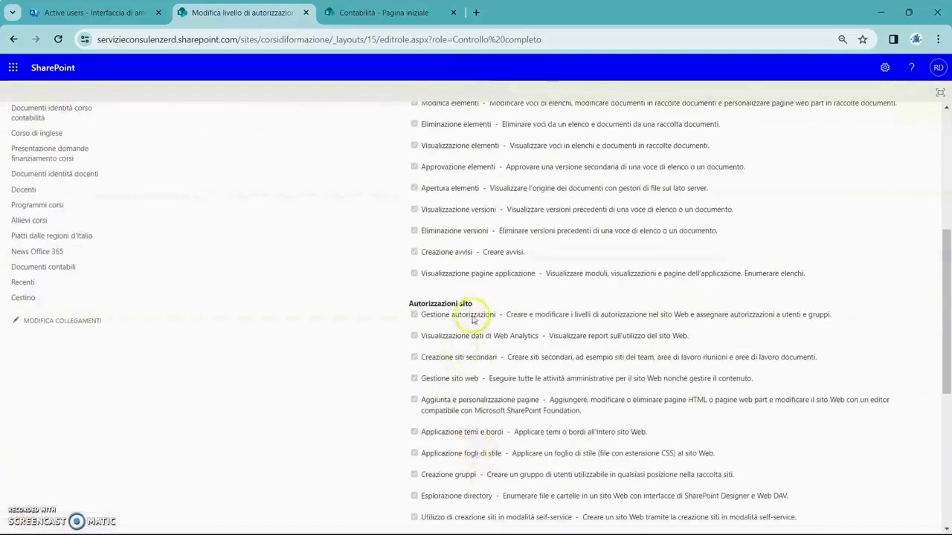
{"action": "scroll", "coordinate": [483, 315], "scroll_direction": "down", "scroll_amount": 5}
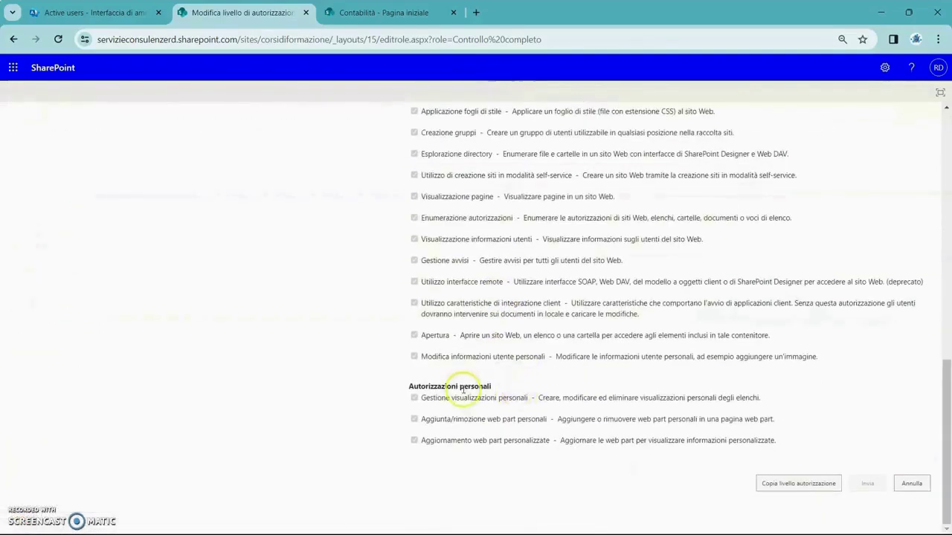
{"action": "scroll", "coordinate": [491, 394], "scroll_direction": "up", "scroll_amount": 7}
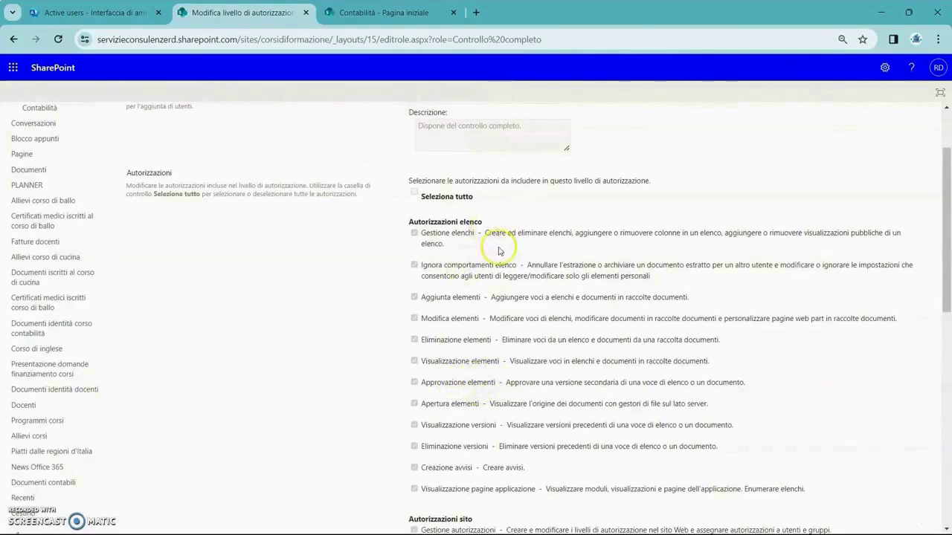
{"action": "scroll", "coordinate": [495, 240], "scroll_direction": "down", "scroll_amount": 2}
{"action": "scroll", "coordinate": [476, 223], "scroll_direction": "up", "scroll_amount": 1}
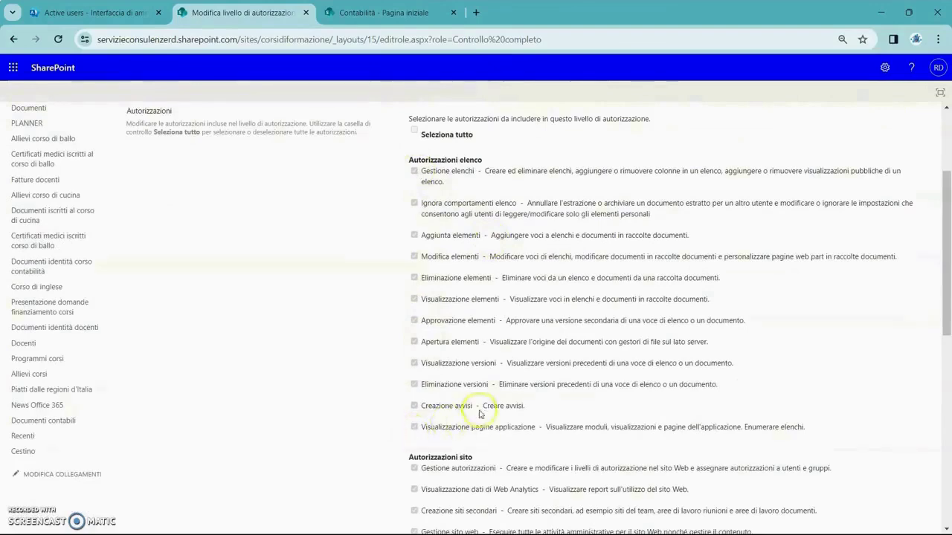
{"action": "scroll", "coordinate": [476, 423], "scroll_direction": "up", "scroll_amount": 2}
{"action": "scroll", "coordinate": [432, 314], "scroll_direction": "down", "scroll_amount": 1}
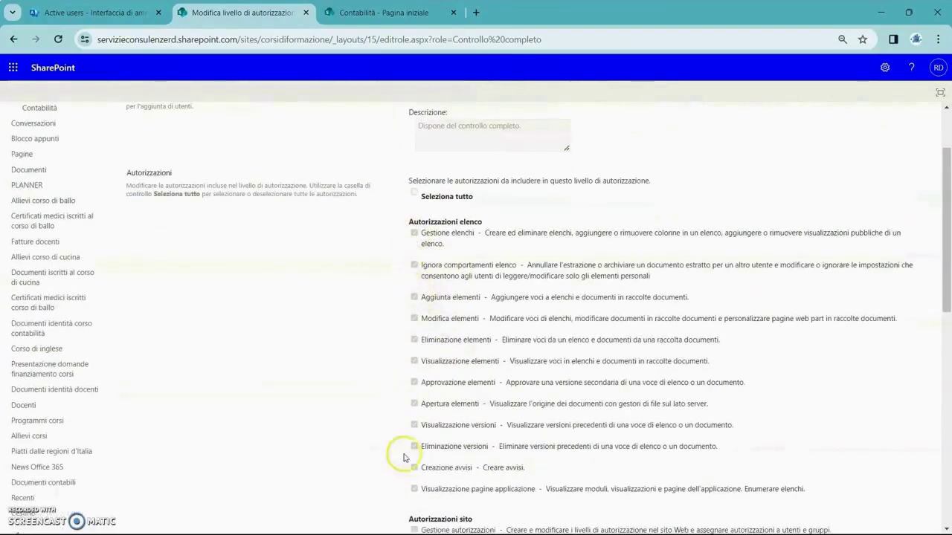
{"action": "scroll", "coordinate": [405, 451], "scroll_direction": "down", "scroll_amount": 5}
{"action": "scroll", "coordinate": [420, 439], "scroll_direction": "down", "scroll_amount": 3}
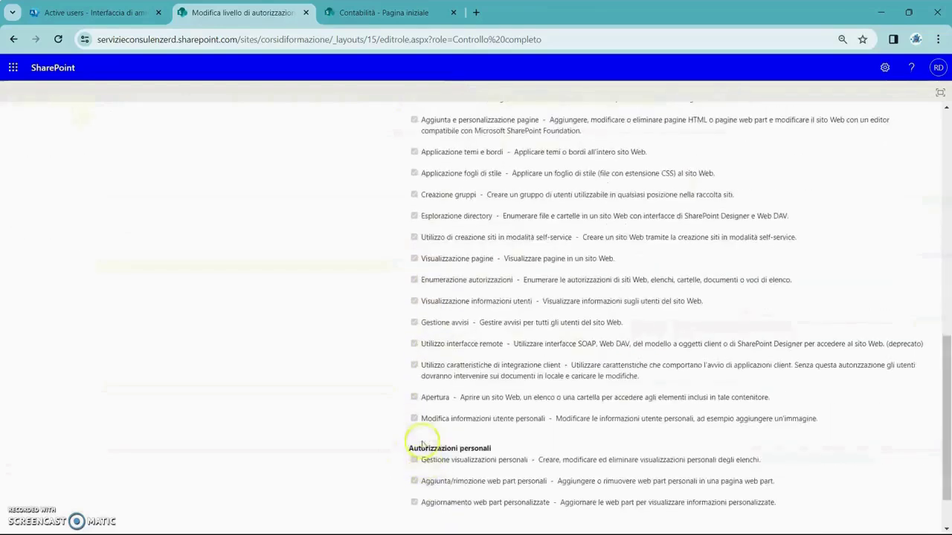
{"action": "scroll", "coordinate": [425, 447], "scroll_direction": "down", "scroll_amount": 2}
{"action": "scroll", "coordinate": [425, 446], "scroll_direction": "up", "scroll_amount": 10}
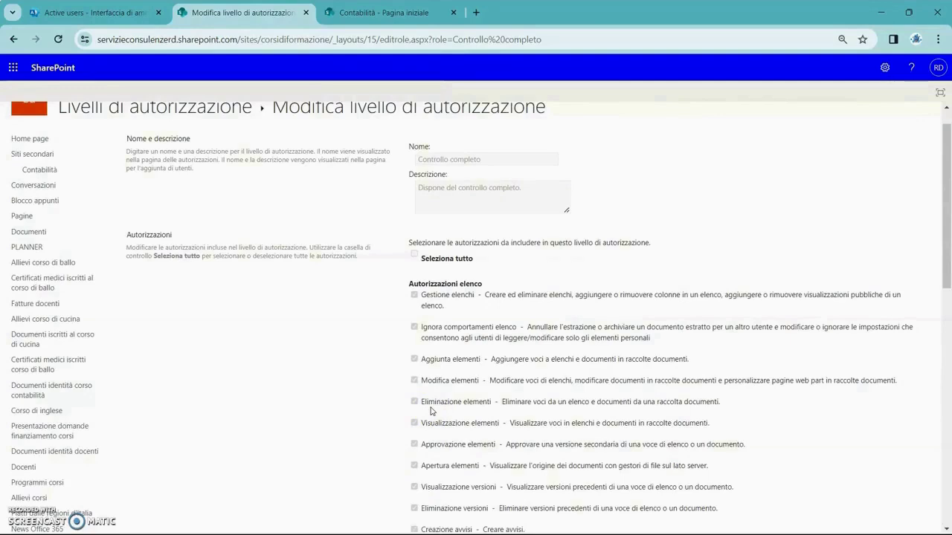
{"action": "scroll", "coordinate": [684, 216], "scroll_direction": "up", "scroll_amount": 1}
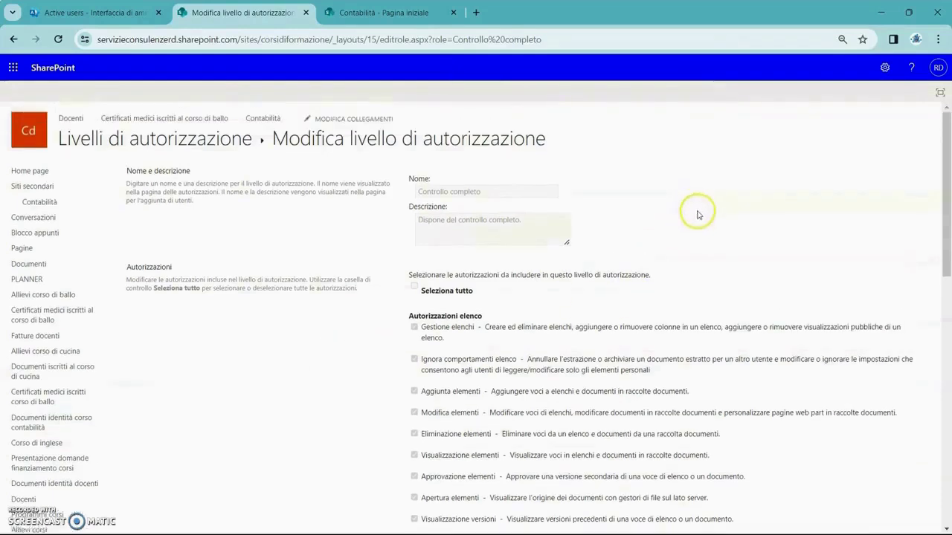
Return to the list of permission levels and open the Progettazione level.
{"action": "left_click", "coordinate": [13, 38]}
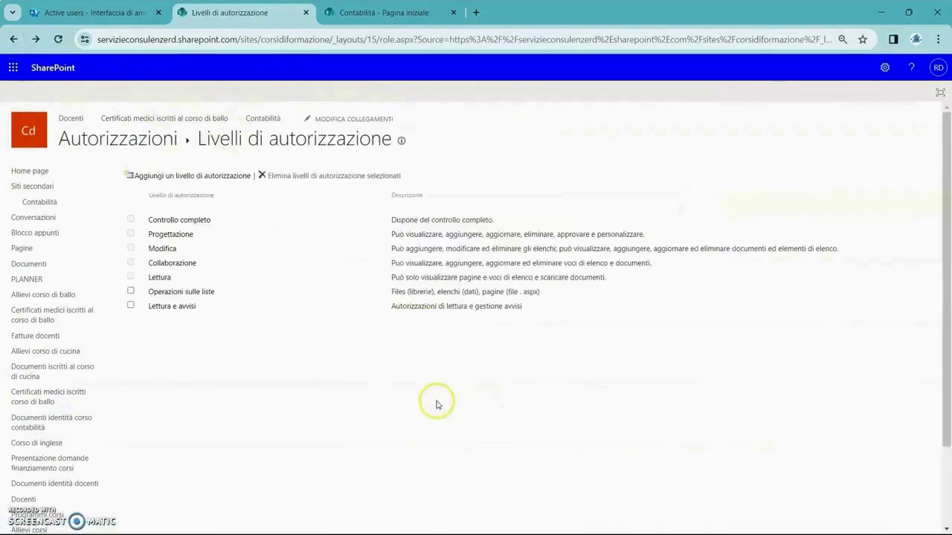
{"action": "left_click", "coordinate": [178, 235]}
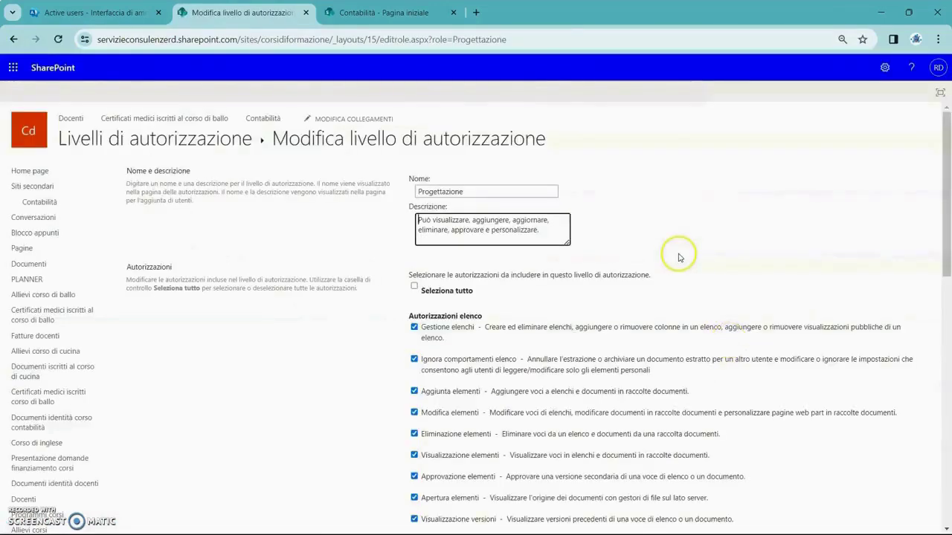
Look over the Progettazione level's description and its included list and site permissions.
{"action": "scroll", "coordinate": [679, 255], "scroll_direction": "down", "scroll_amount": 4}
{"action": "scroll", "coordinate": [679, 255], "scroll_direction": "down", "scroll_amount": 3}
{"action": "scroll", "coordinate": [669, 256], "scroll_direction": "up", "scroll_amount": 3}
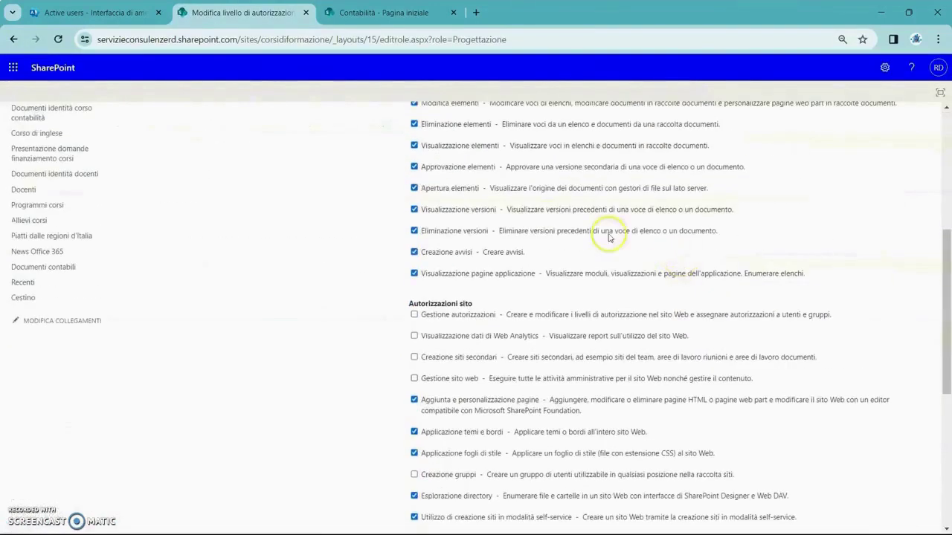
{"action": "scroll", "coordinate": [414, 352], "scroll_direction": "up", "scroll_amount": 4}
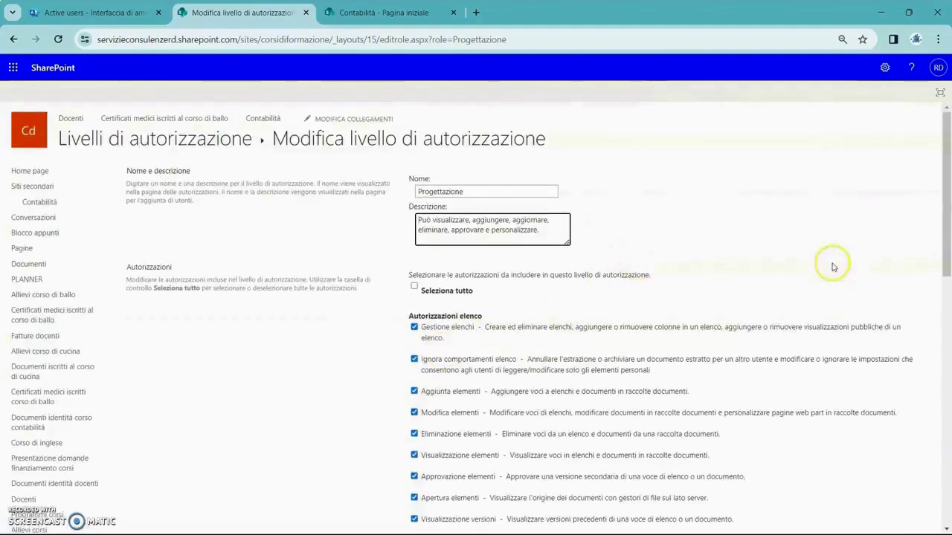
{"action": "scroll", "coordinate": [863, 272], "scroll_direction": "down", "scroll_amount": 2}
{"action": "scroll", "coordinate": [863, 272], "scroll_direction": "down", "scroll_amount": 7}
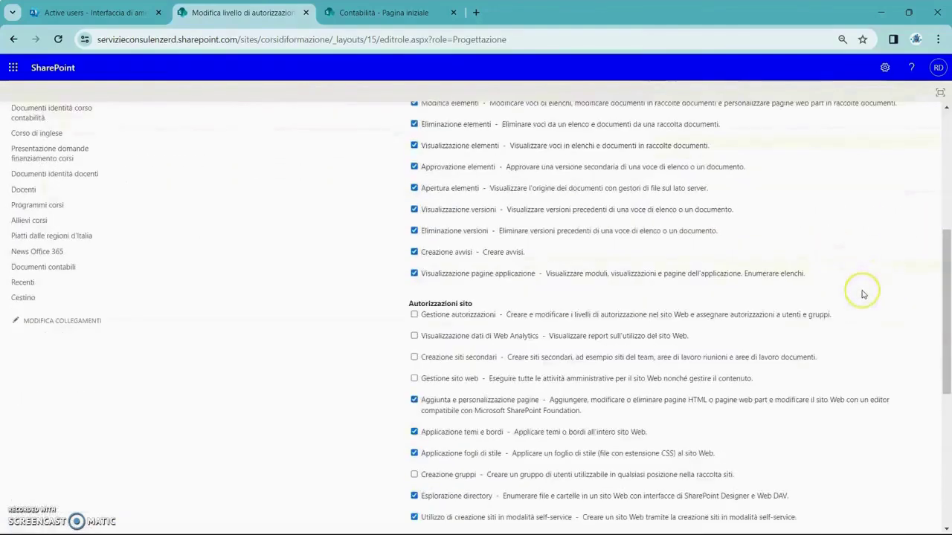
{"action": "scroll", "coordinate": [861, 295], "scroll_direction": "up", "scroll_amount": 10}
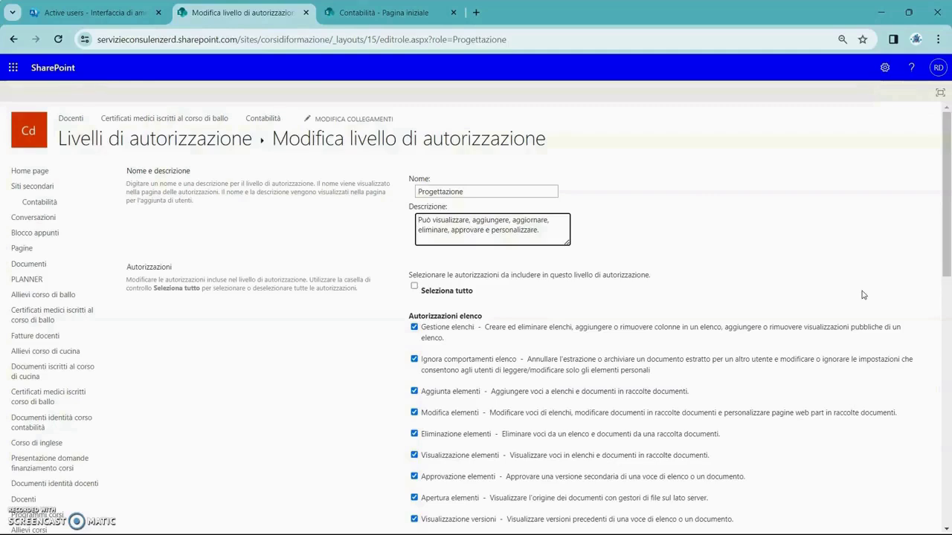
{"action": "scroll", "coordinate": [796, 323], "scroll_direction": "down", "scroll_amount": 4}
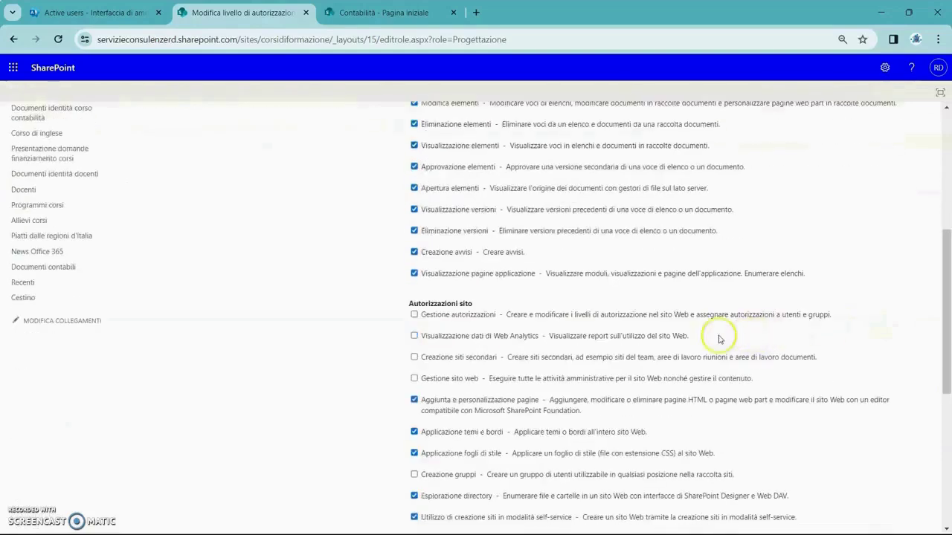
{"action": "scroll", "coordinate": [708, 333], "scroll_direction": "up", "scroll_amount": 3}
{"action": "scroll", "coordinate": [708, 333], "scroll_direction": "up", "scroll_amount": 1}
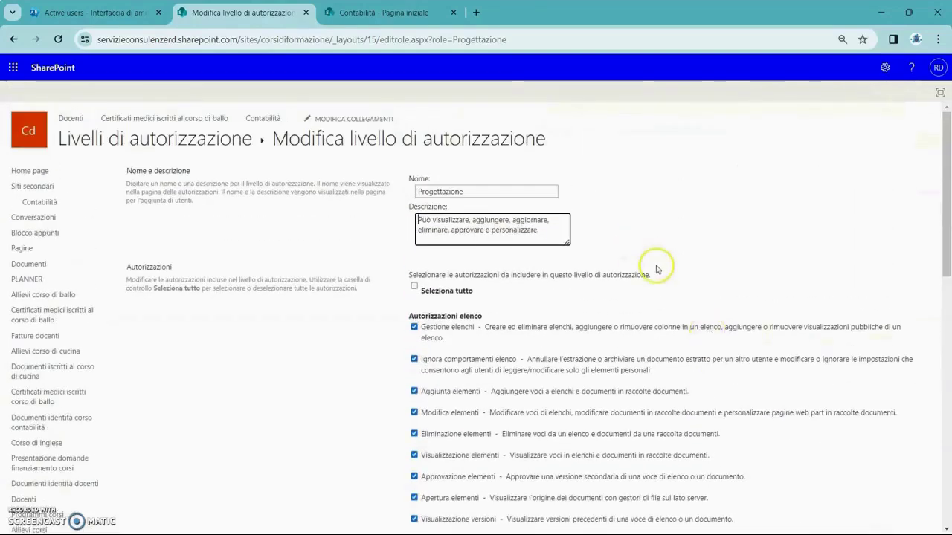
Examine the site and personal permissions of the Progettazione level through to the end of the page.
{"action": "scroll", "coordinate": [472, 204], "scroll_direction": "down", "scroll_amount": 6}
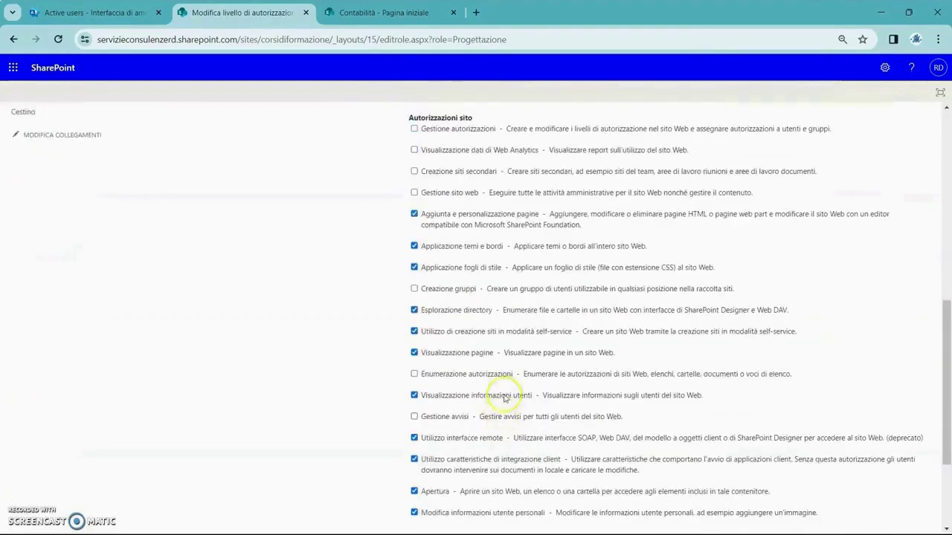
{"action": "scroll", "coordinate": [476, 308], "scroll_direction": "down", "scroll_amount": 1}
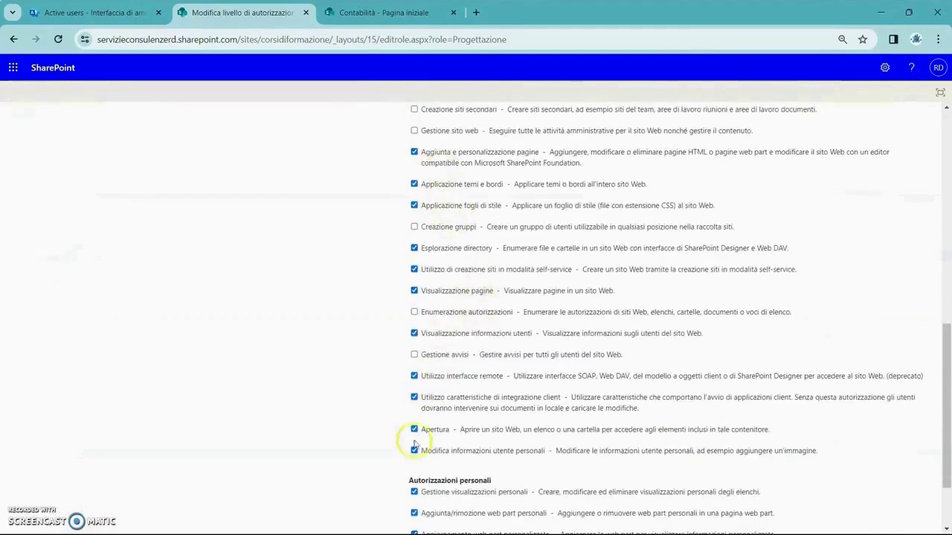
{"action": "scroll", "coordinate": [417, 322], "scroll_direction": "up", "scroll_amount": 3}
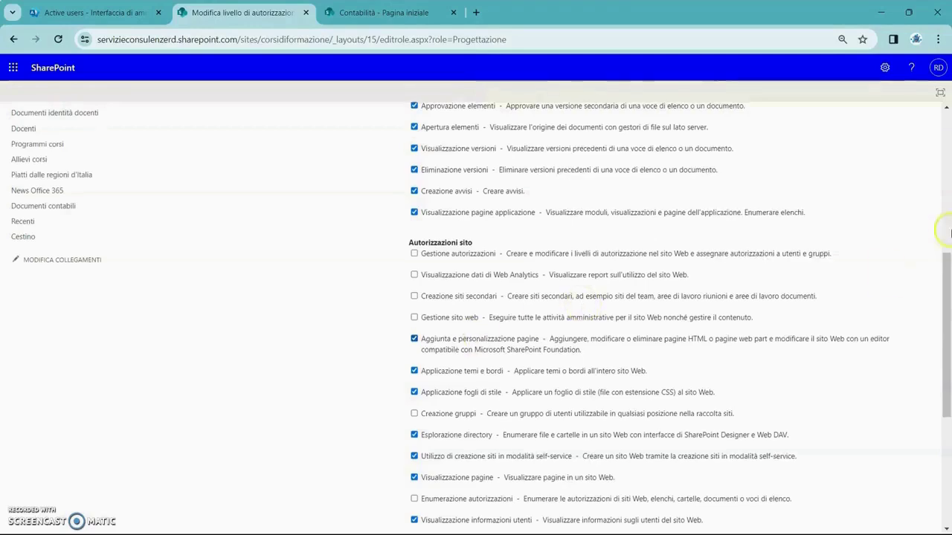
{"action": "scroll", "coordinate": [941, 232], "scroll_direction": "up", "scroll_amount": 4}
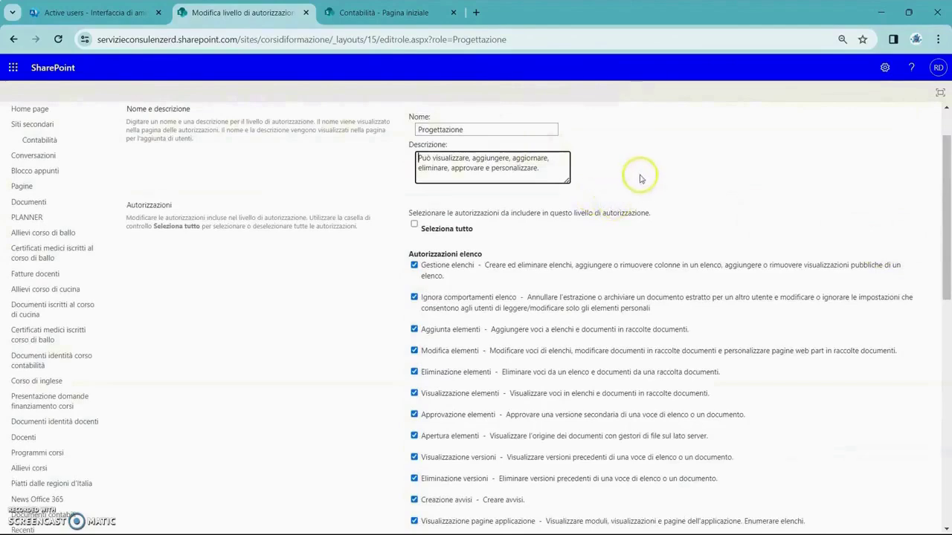
{"action": "scroll", "coordinate": [699, 195], "scroll_direction": "down", "scroll_amount": 4}
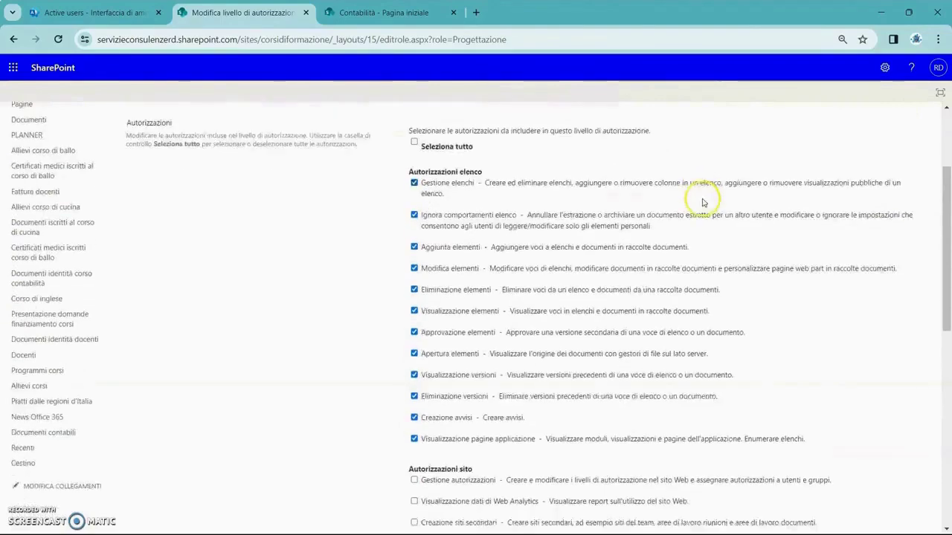
{"action": "scroll", "coordinate": [614, 197], "scroll_direction": "down", "scroll_amount": 4}
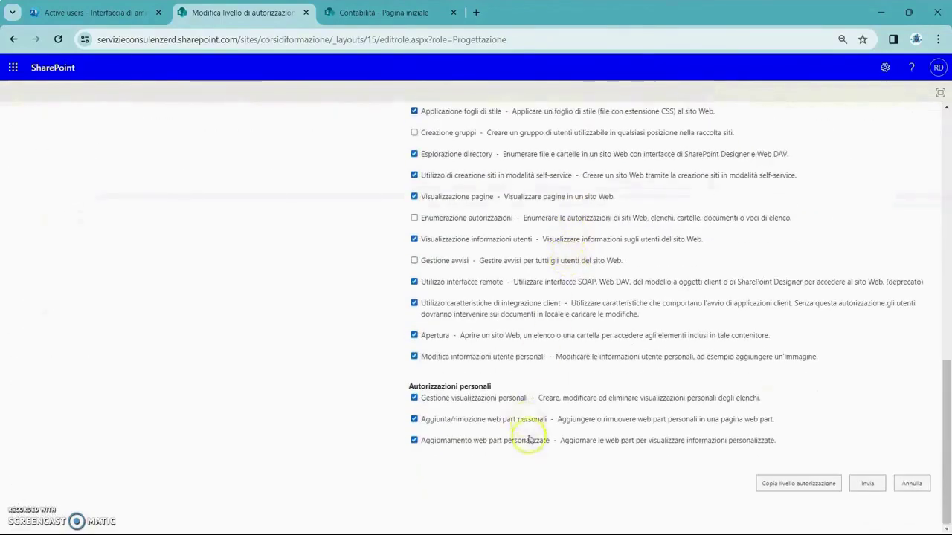
{"action": "scroll", "coordinate": [520, 450], "scroll_direction": "up", "scroll_amount": 8}
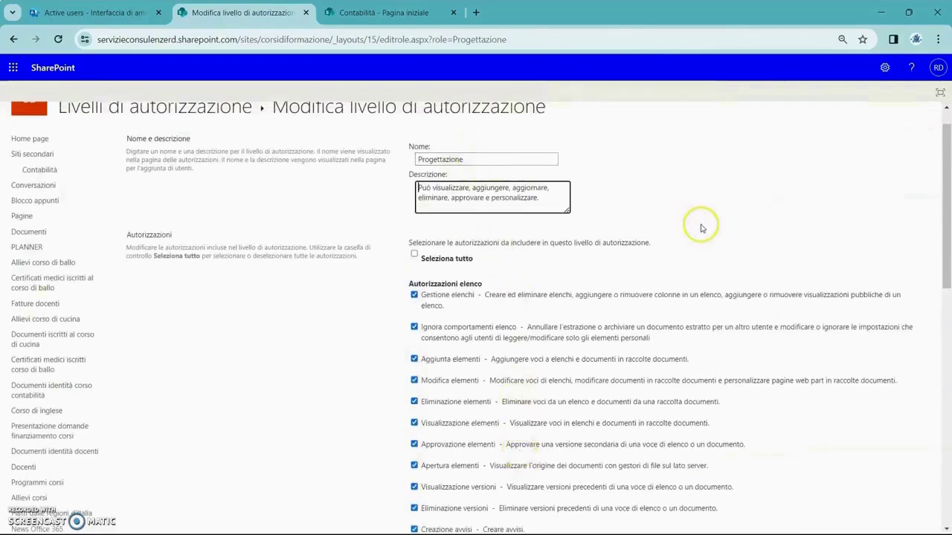
{"action": "scroll", "coordinate": [701, 228], "scroll_direction": "down", "scroll_amount": 4}
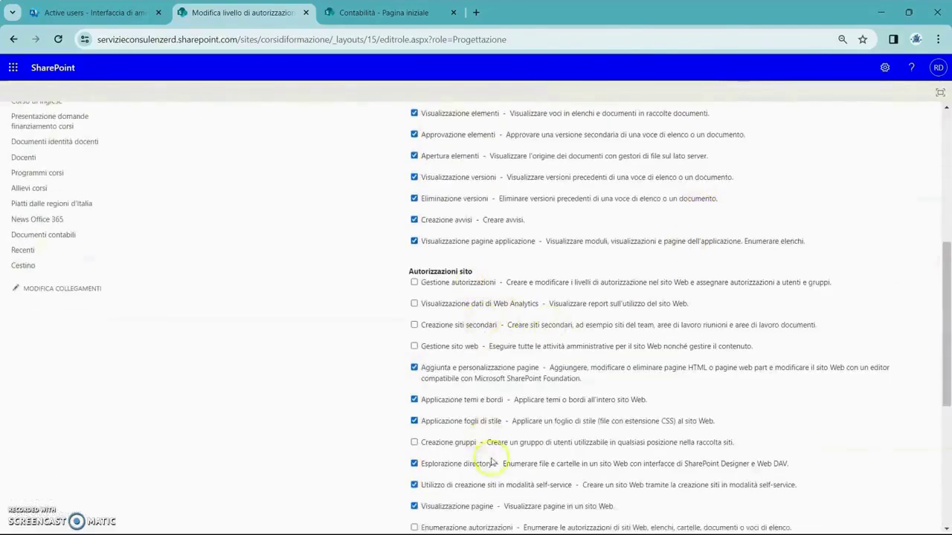
{"action": "scroll", "coordinate": [493, 429], "scroll_direction": "up", "scroll_amount": 4}
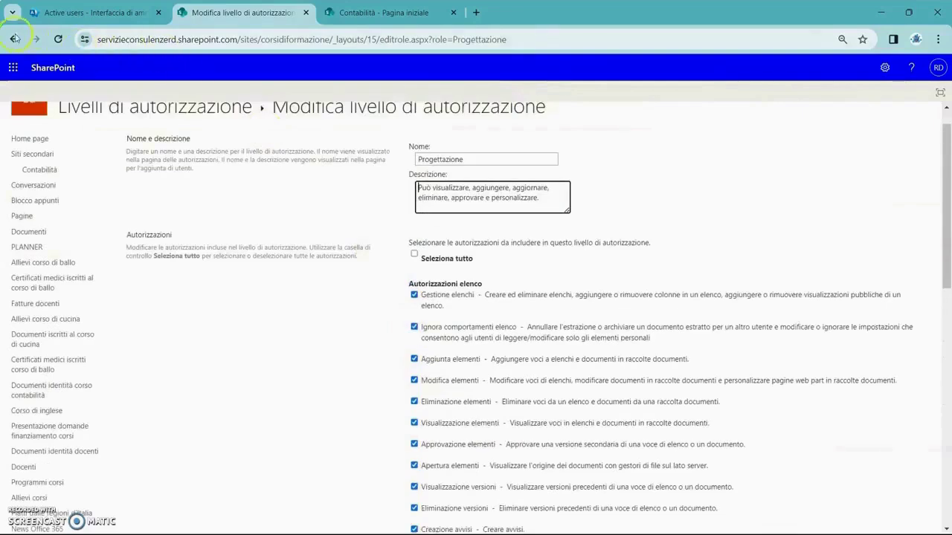
Return to the list of permission levels, open the Modifica level and look over its included list permissions.
{"action": "left_click", "coordinate": [15, 39]}
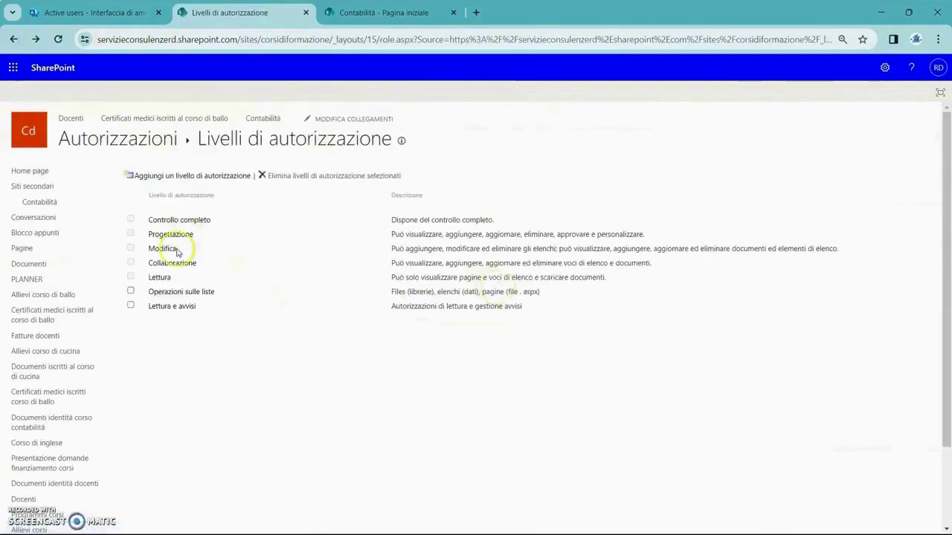
{"action": "left_click", "coordinate": [178, 251]}
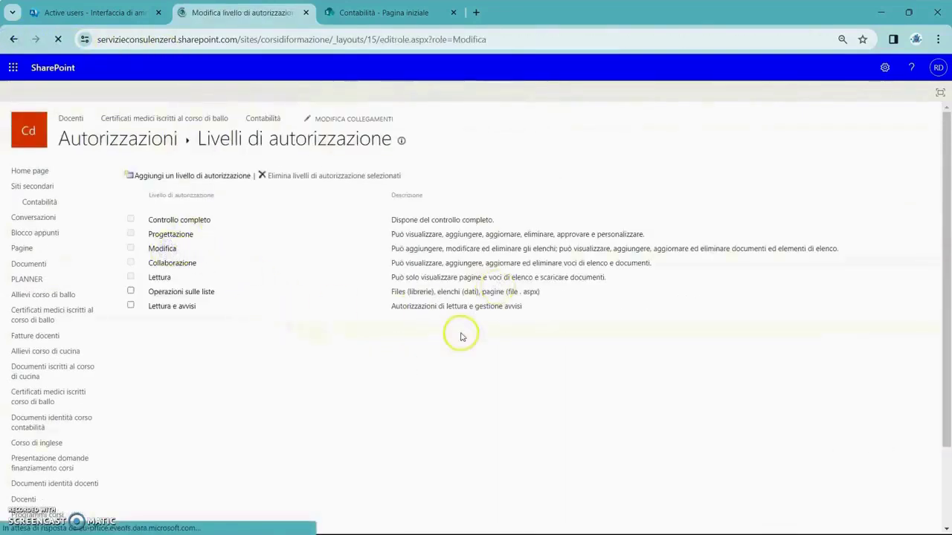
{"action": "scroll", "coordinate": [792, 278], "scroll_direction": "down", "scroll_amount": 3}
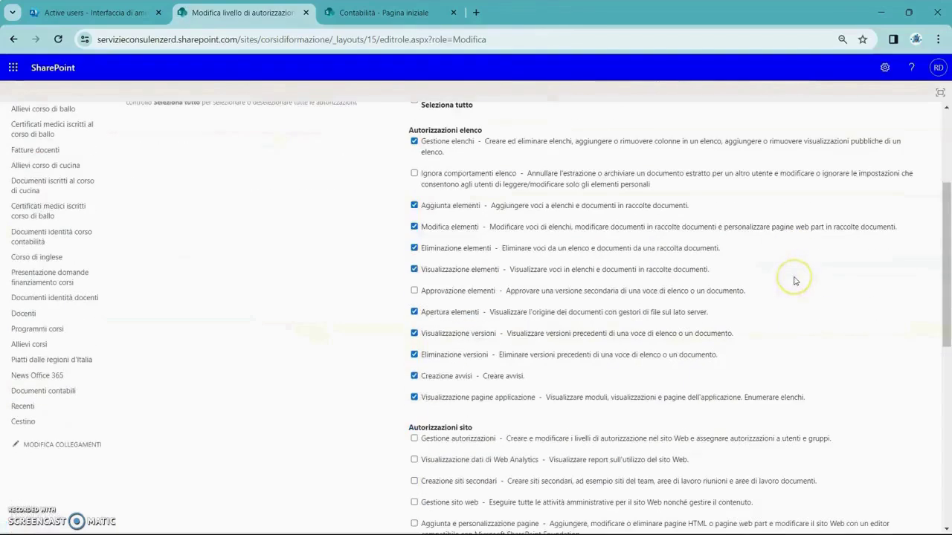
{"action": "scroll", "coordinate": [793, 281], "scroll_direction": "up", "scroll_amount": 4}
{"action": "scroll", "coordinate": [793, 281], "scroll_direction": "down", "scroll_amount": 3}
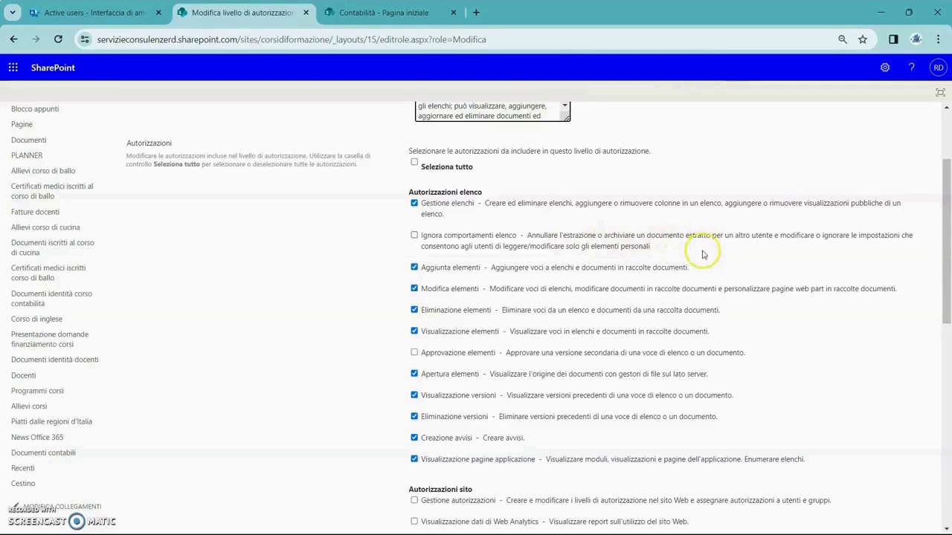
{"action": "scroll", "coordinate": [701, 254], "scroll_direction": "up", "scroll_amount": 1}
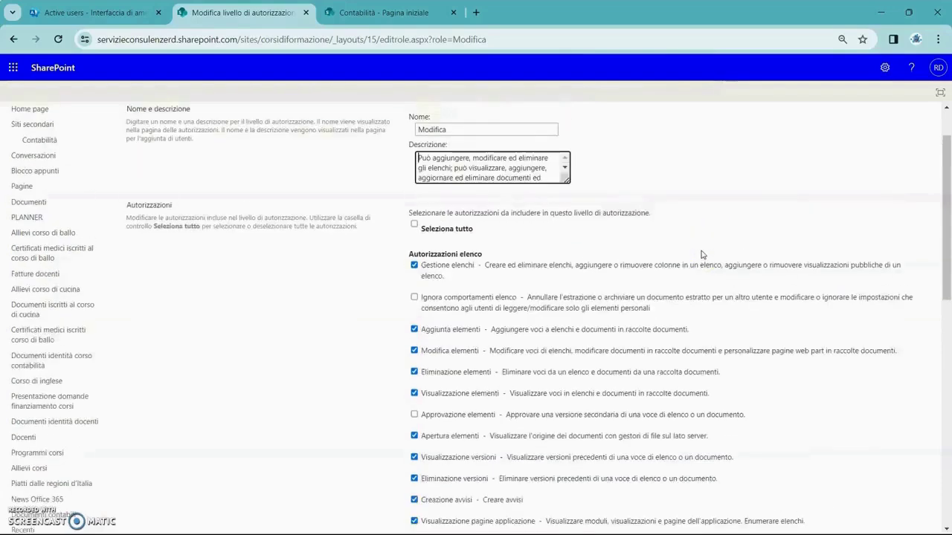
{"action": "scroll", "coordinate": [701, 254], "scroll_direction": "up", "scroll_amount": 1}
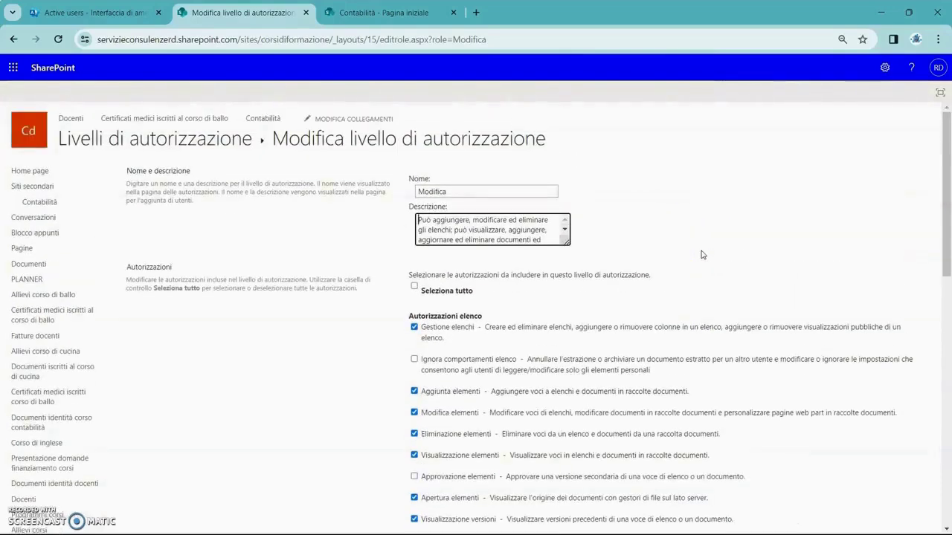
Compare the Modifica level's description with the list permissions selected and left out for it.
{"action": "scroll", "coordinate": [701, 254], "scroll_direction": "down", "scroll_amount": 1}
{"action": "scroll", "coordinate": [701, 255], "scroll_direction": "up", "scroll_amount": 1}
{"action": "scroll", "coordinate": [704, 257], "scroll_direction": "down", "scroll_amount": 1}
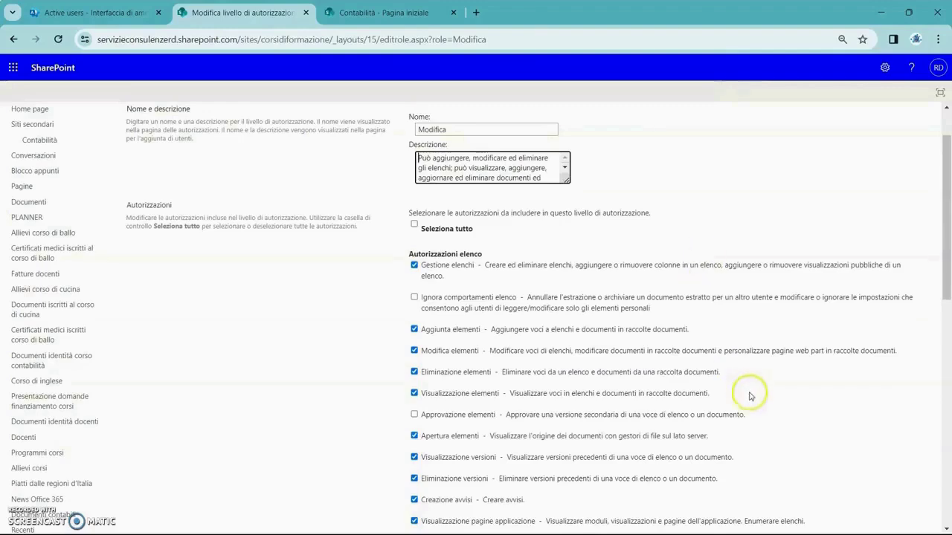
{"action": "scroll", "coordinate": [748, 393], "scroll_direction": "down", "scroll_amount": 1}
{"action": "scroll", "coordinate": [570, 251], "scroll_direction": "up", "scroll_amount": 2}
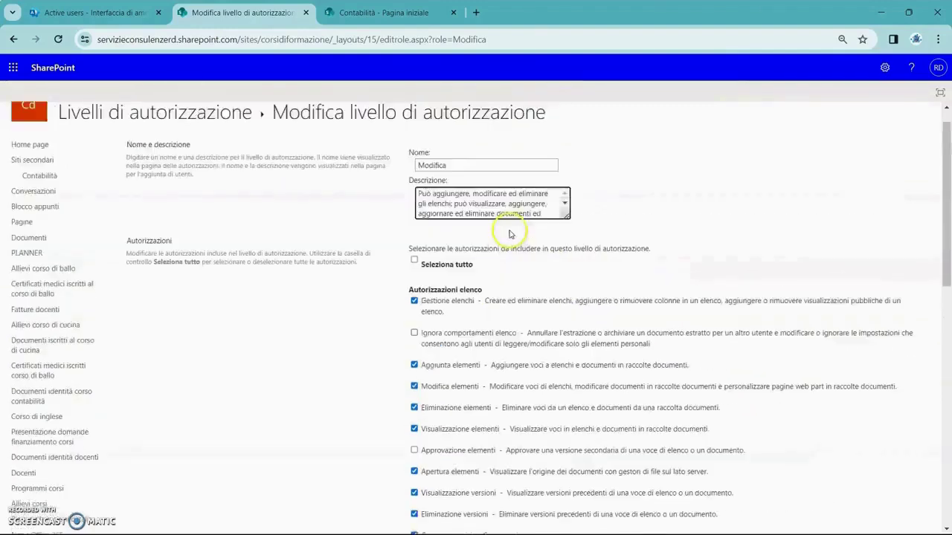
{"action": "left_click", "coordinate": [740, 279]}
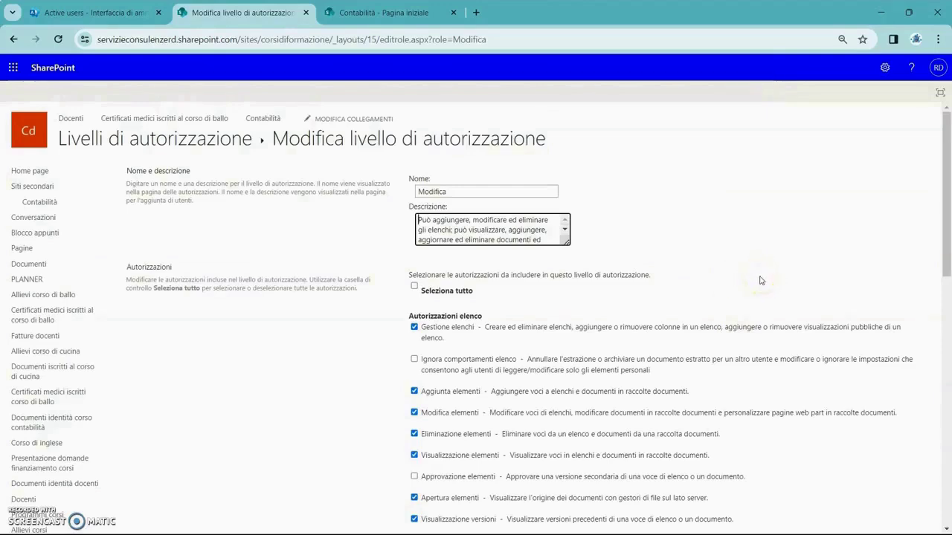
{"action": "scroll", "coordinate": [760, 280], "scroll_direction": "down", "scroll_amount": 1}
{"action": "left_click", "coordinate": [758, 281]}
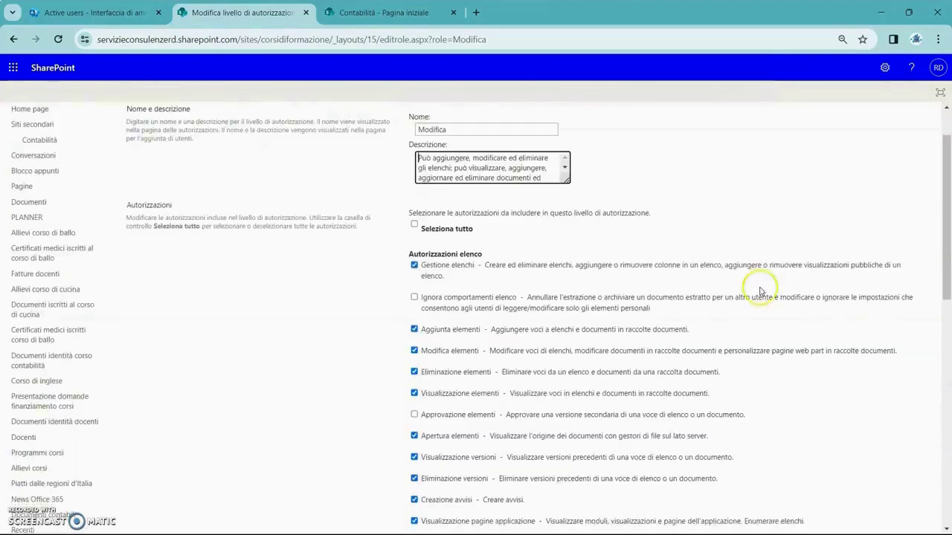
Try including Ignora comportamenti elenco in the Modifica level, check the form's closing options, and clear the permission again without submitting.
{"action": "scroll", "coordinate": [754, 282], "scroll_direction": "down", "scroll_amount": 1}
{"action": "left_click", "coordinate": [564, 273]}
{"action": "left_click", "coordinate": [414, 235]}
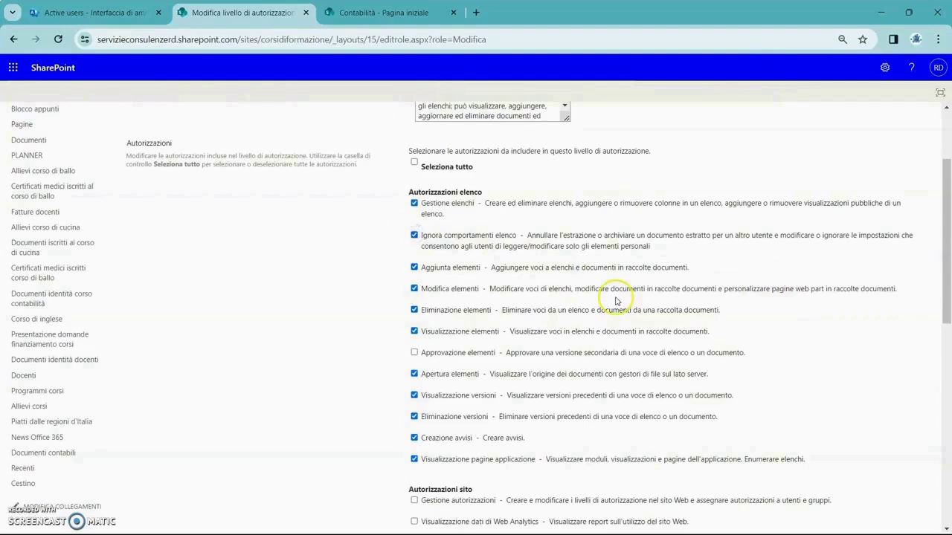
{"action": "left_click_drag", "start_coordinate": [942, 235], "coordinate": [946, 468]}
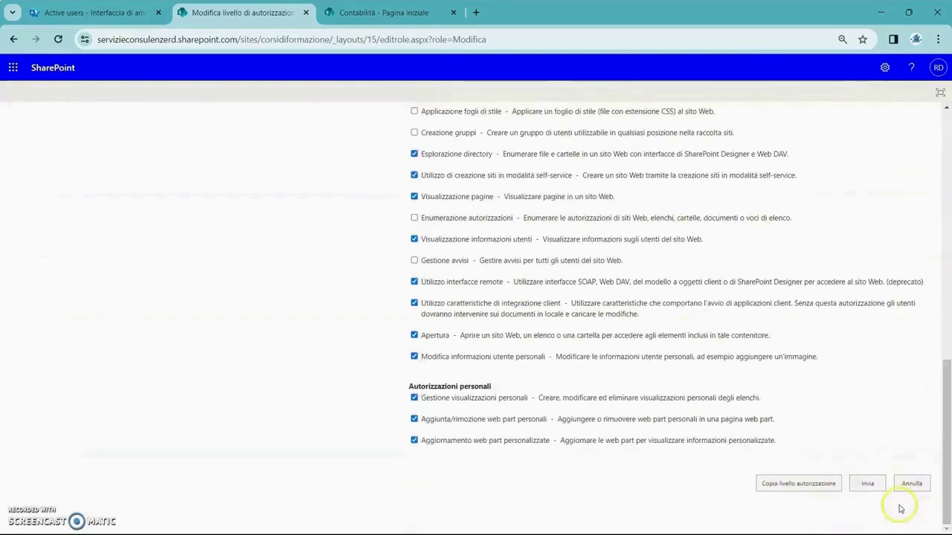
{"action": "left_click_drag", "start_coordinate": [944, 482], "coordinate": [949, 275]}
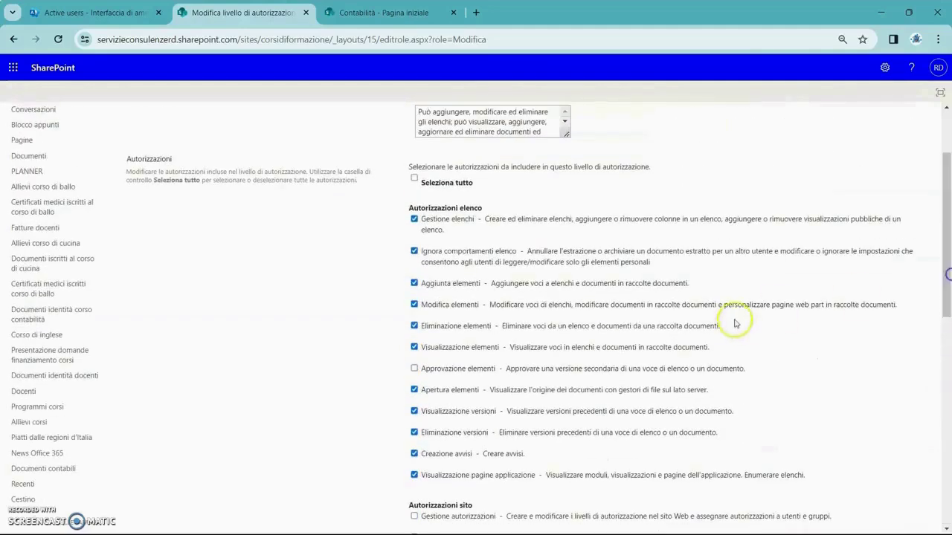
{"action": "left_click", "coordinate": [414, 251]}
{"action": "scroll", "coordinate": [622, 233], "scroll_direction": "up", "scroll_amount": 2}
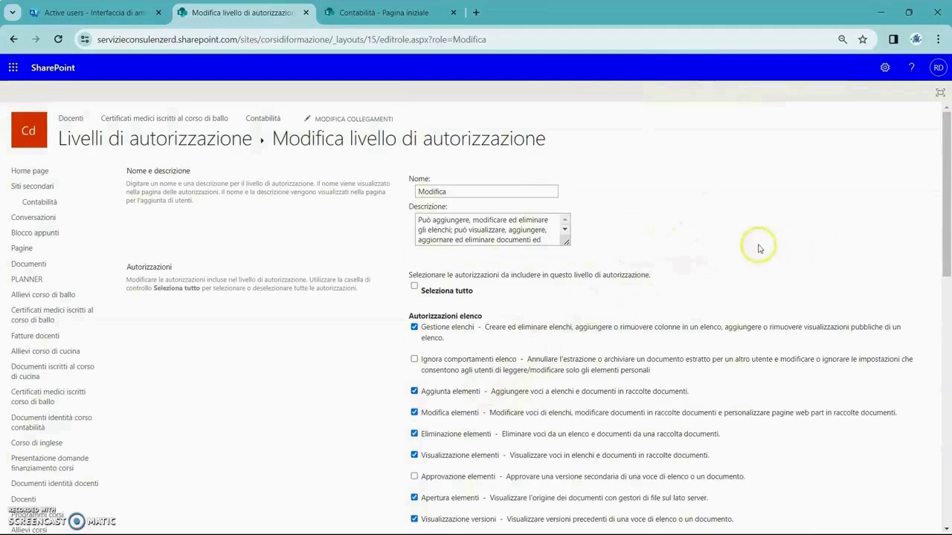
Return to the list of permission levels, open the Collaborazione level and examine its description and list permissions.
{"action": "left_click", "coordinate": [14, 40]}
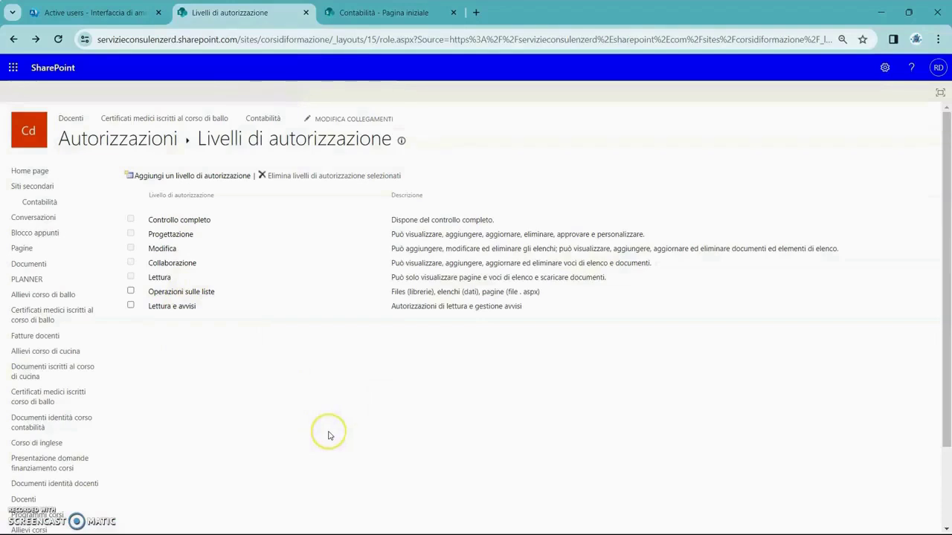
{"action": "left_click", "coordinate": [187, 262]}
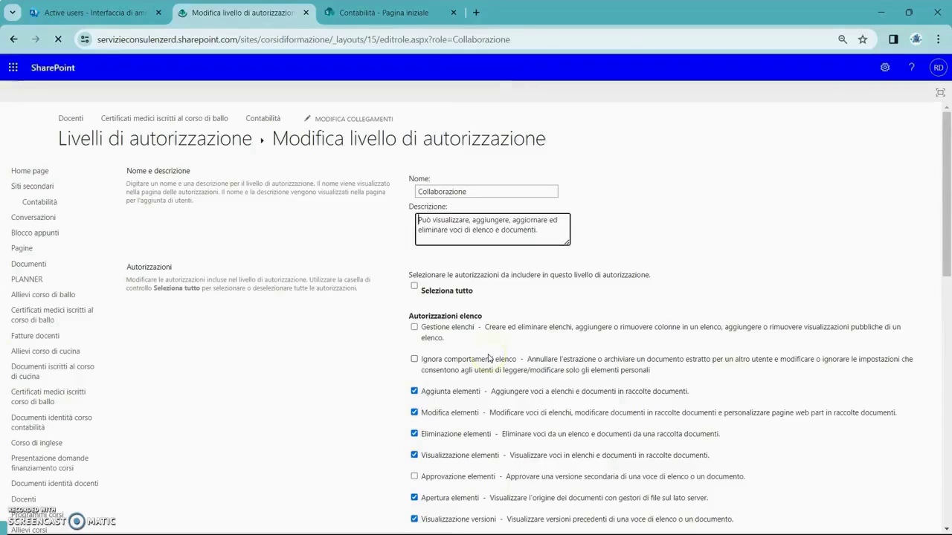
{"action": "scroll", "coordinate": [488, 358], "scroll_direction": "down", "scroll_amount": 2}
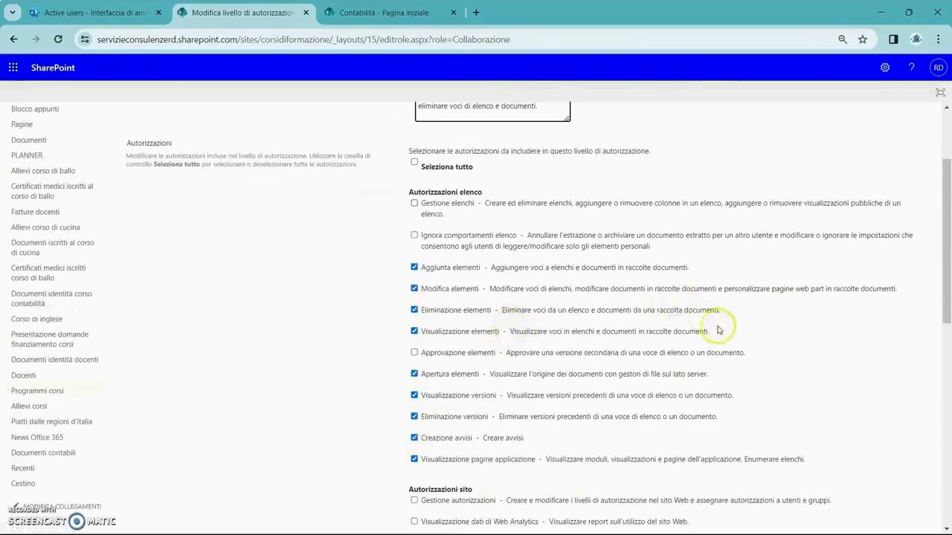
{"action": "scroll", "coordinate": [719, 325], "scroll_direction": "down", "scroll_amount": 1}
{"action": "scroll", "coordinate": [669, 327], "scroll_direction": "up", "scroll_amount": 3}
{"action": "scroll", "coordinate": [625, 320], "scroll_direction": "down", "scroll_amount": 2}
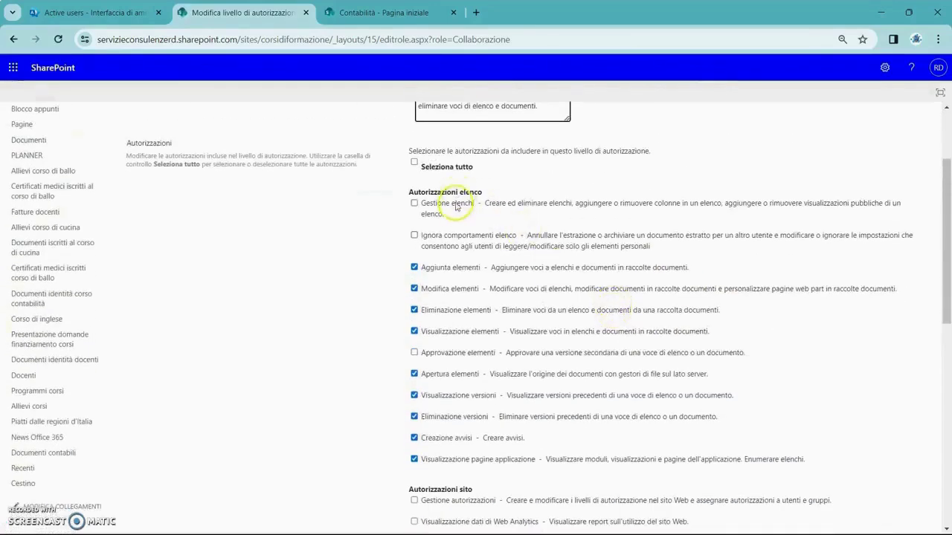
{"action": "scroll", "coordinate": [459, 197], "scroll_direction": "up", "scroll_amount": 2}
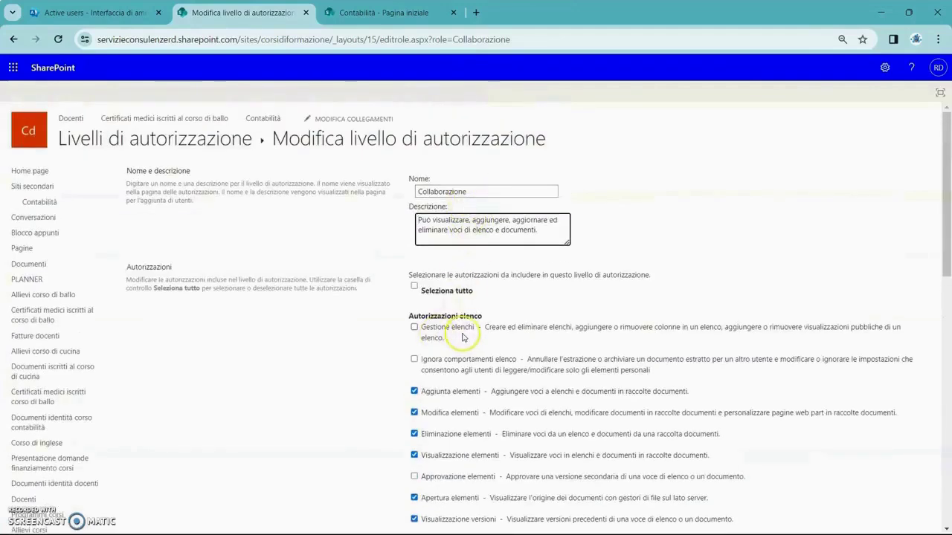
{"action": "scroll", "coordinate": [462, 337], "scroll_direction": "down", "scroll_amount": 1}
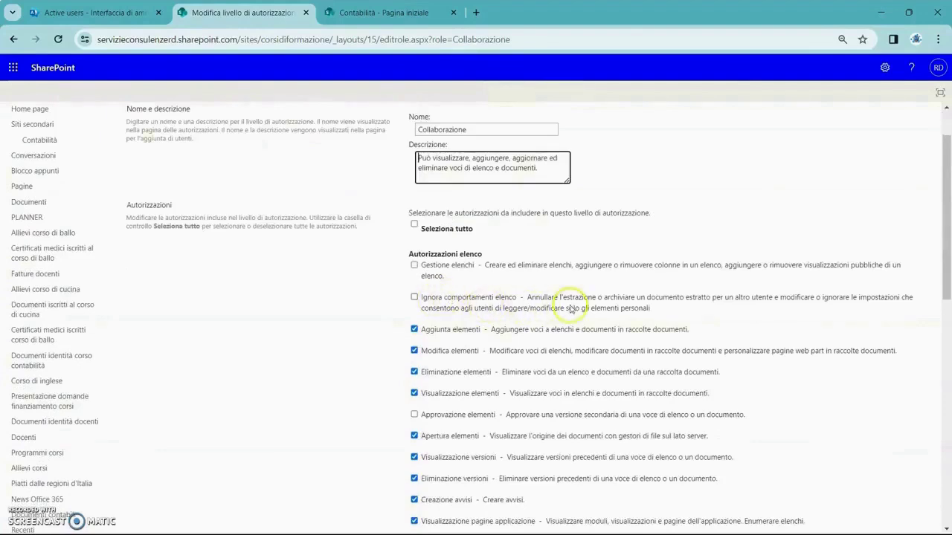
Look over the list, site and personal permissions included in the Collaborazione level.
{"action": "scroll", "coordinate": [525, 310], "scroll_direction": "down", "scroll_amount": 2}
{"action": "scroll", "coordinate": [481, 307], "scroll_direction": "down", "scroll_amount": 6}
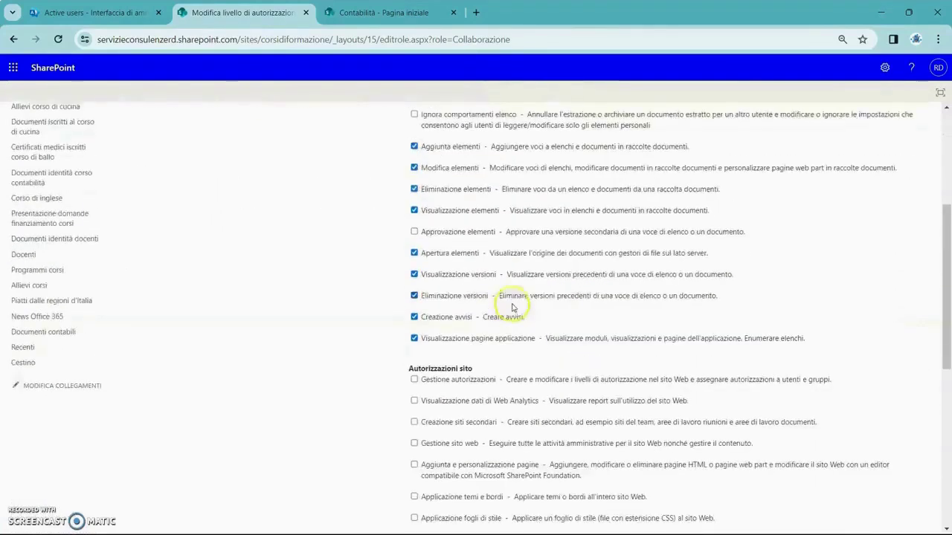
{"action": "scroll", "coordinate": [519, 317], "scroll_direction": "down", "scroll_amount": 2}
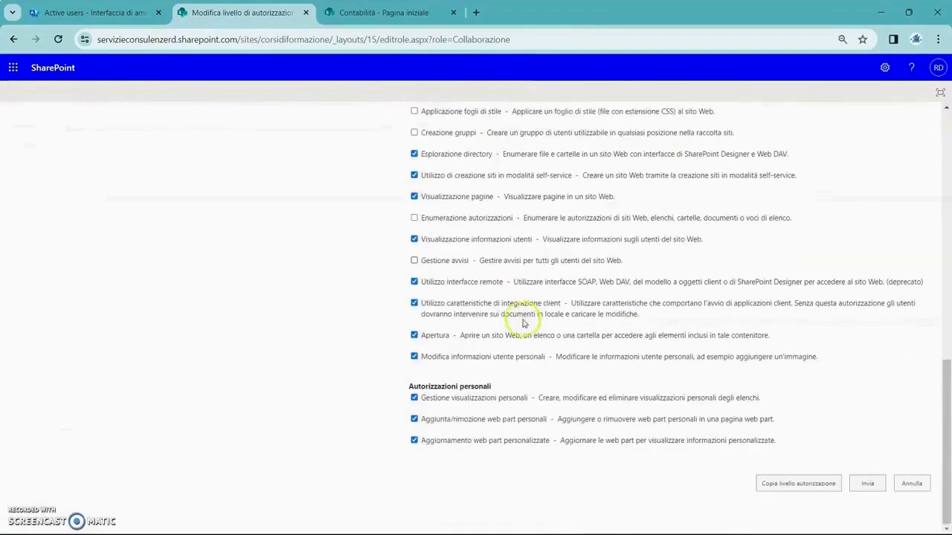
{"action": "scroll", "coordinate": [506, 327], "scroll_direction": "up", "scroll_amount": 12}
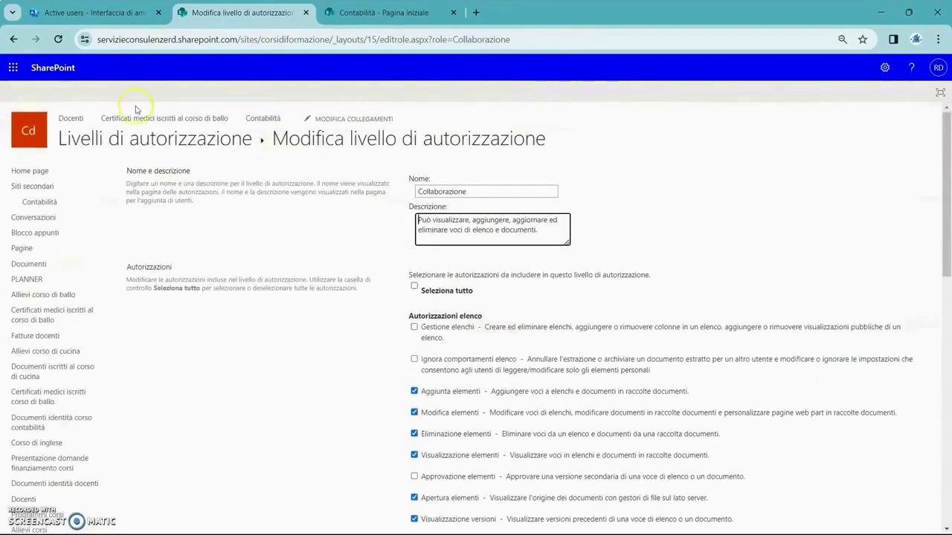
Return to the list of permission levels, open the Lettura level and compare its description with its selected list permissions.
{"action": "left_click", "coordinate": [13, 39]}
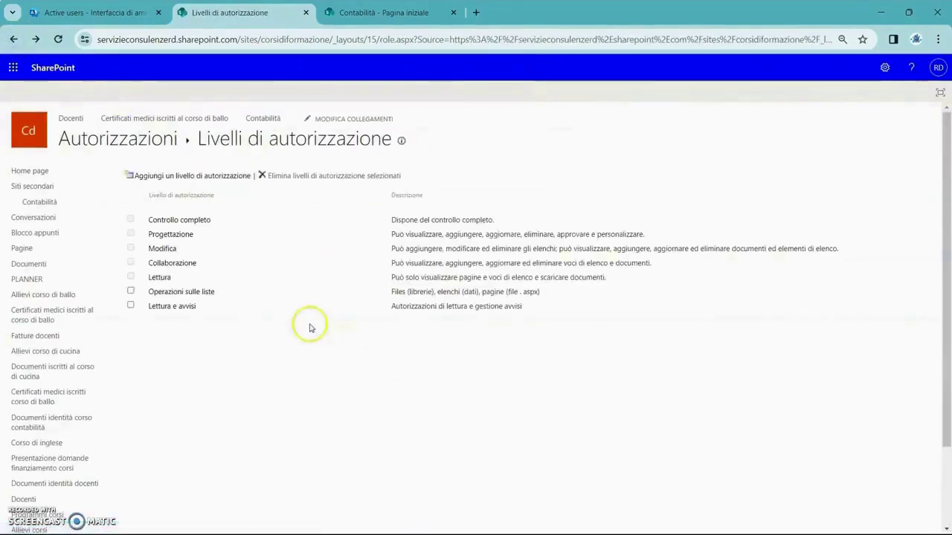
{"action": "left_click", "coordinate": [160, 292]}
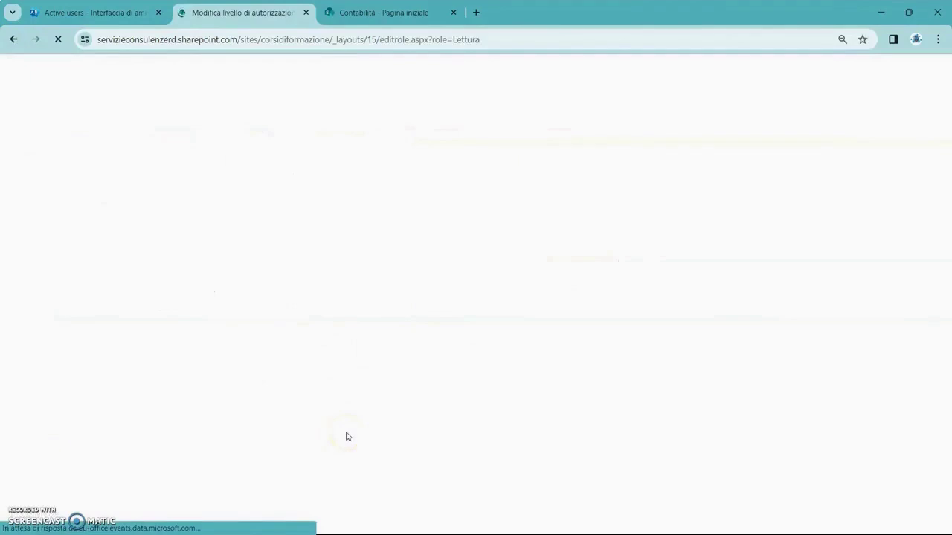
{"action": "scroll", "coordinate": [568, 366], "scroll_direction": "down", "scroll_amount": 1}
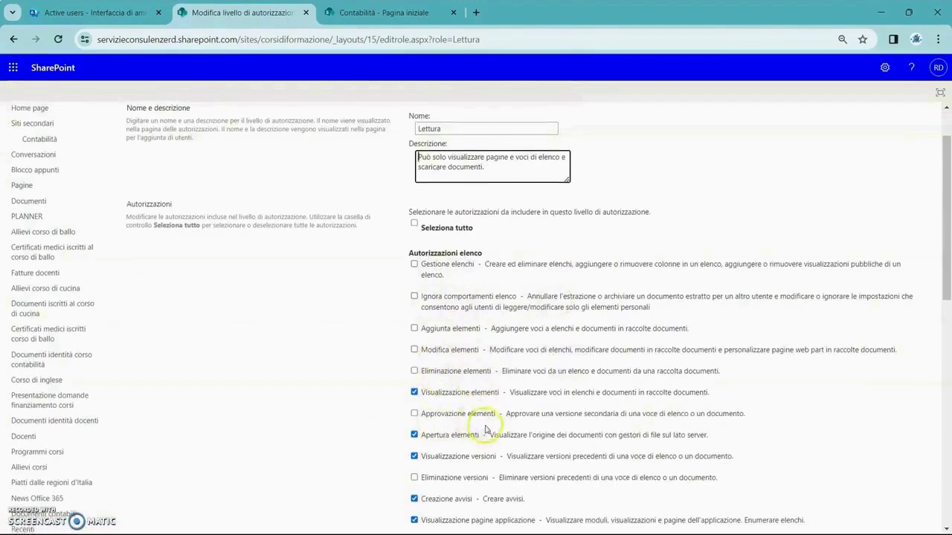
{"action": "scroll", "coordinate": [470, 405], "scroll_direction": "down", "scroll_amount": 2}
{"action": "scroll", "coordinate": [468, 368], "scroll_direction": "up", "scroll_amount": 3}
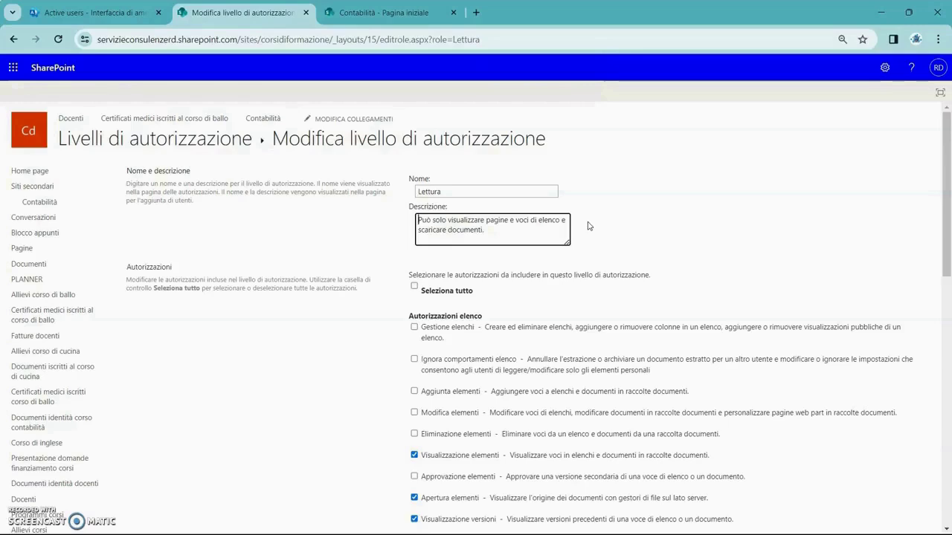
{"action": "scroll", "coordinate": [658, 266], "scroll_direction": "down", "scroll_amount": 2}
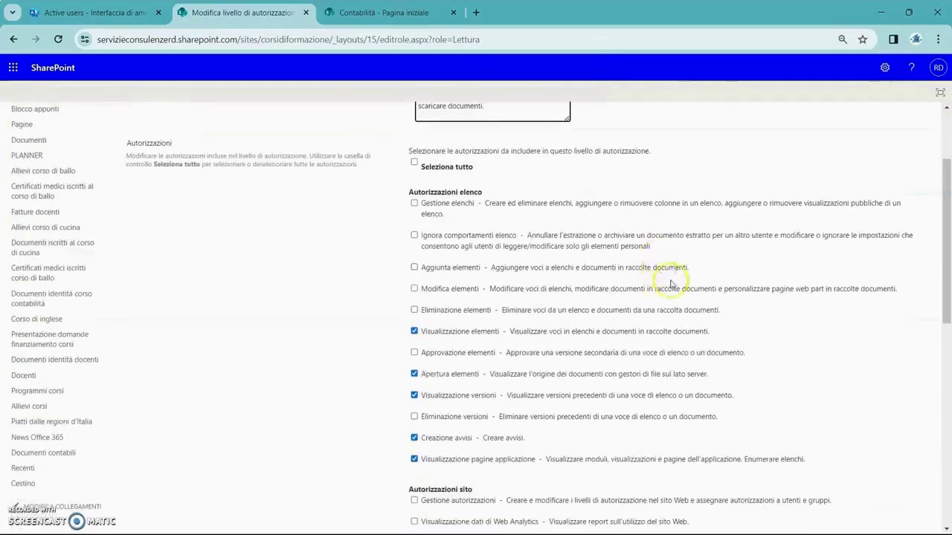
{"action": "scroll", "coordinate": [671, 283], "scroll_direction": "up", "scroll_amount": 2}
{"action": "scroll", "coordinate": [671, 283], "scroll_direction": "down", "scroll_amount": 1}
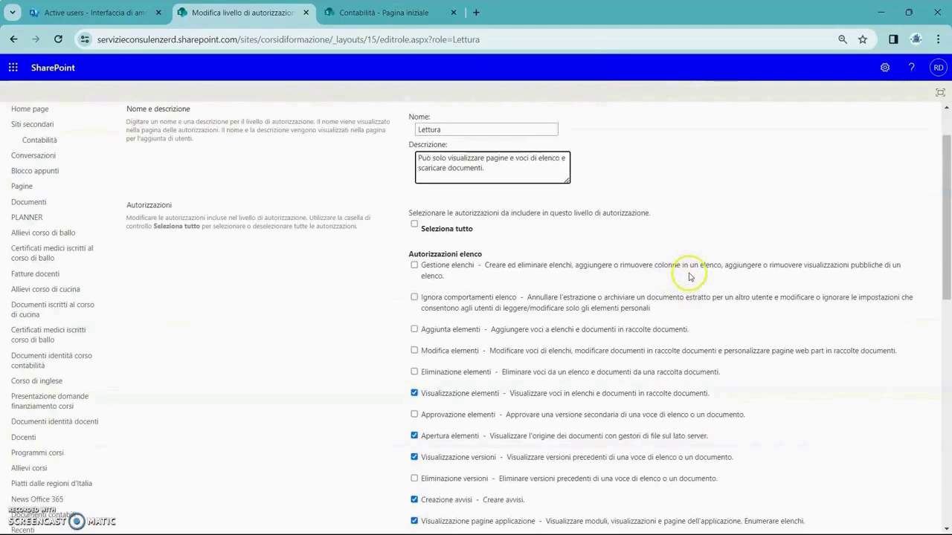
Start a new permission level named "Operazioni sugli elenchi" with the description "Possibilità di intervenire sugli elenchi di dati".
{"action": "left_click", "coordinate": [13, 40]}
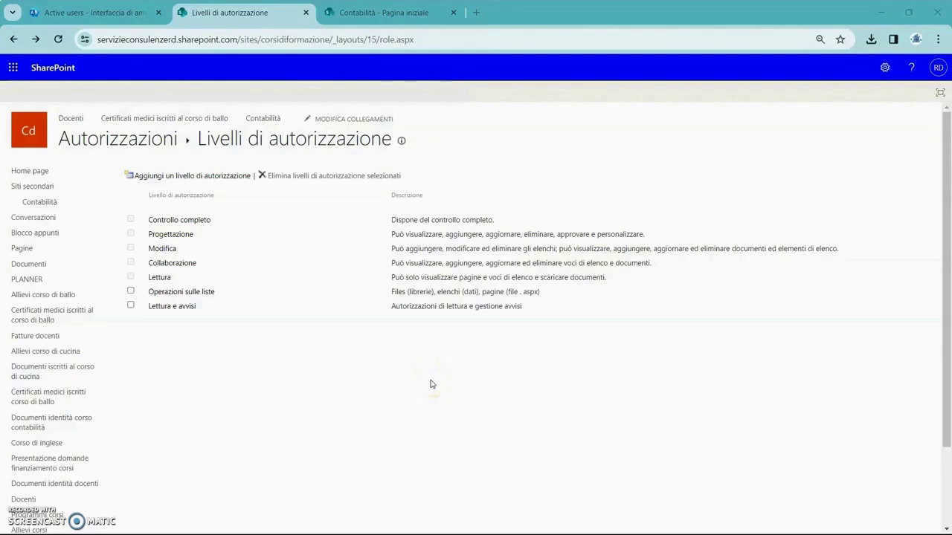
{"action": "left_click", "coordinate": [205, 178]}
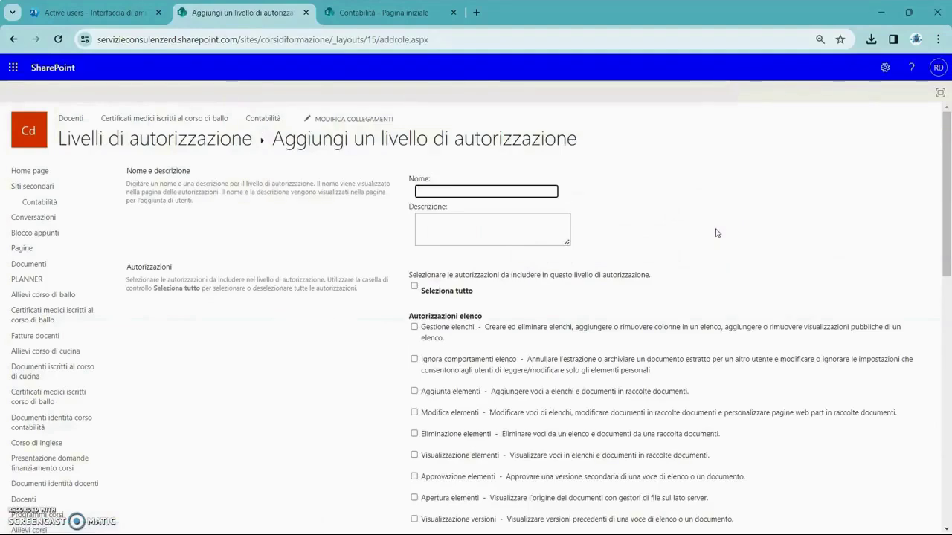
{"action": "type", "text": "Operazio"}
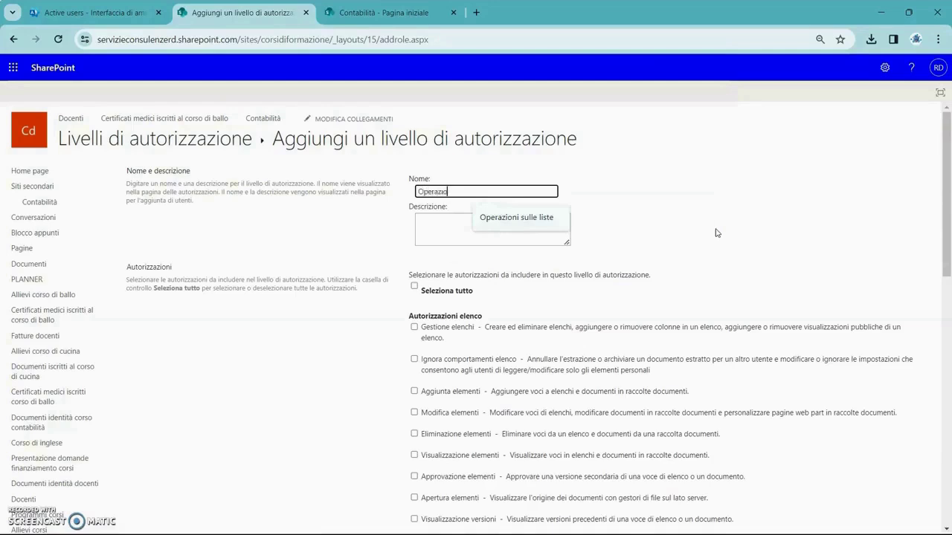
{"action": "type", "text": "ni sugli elenchi"}
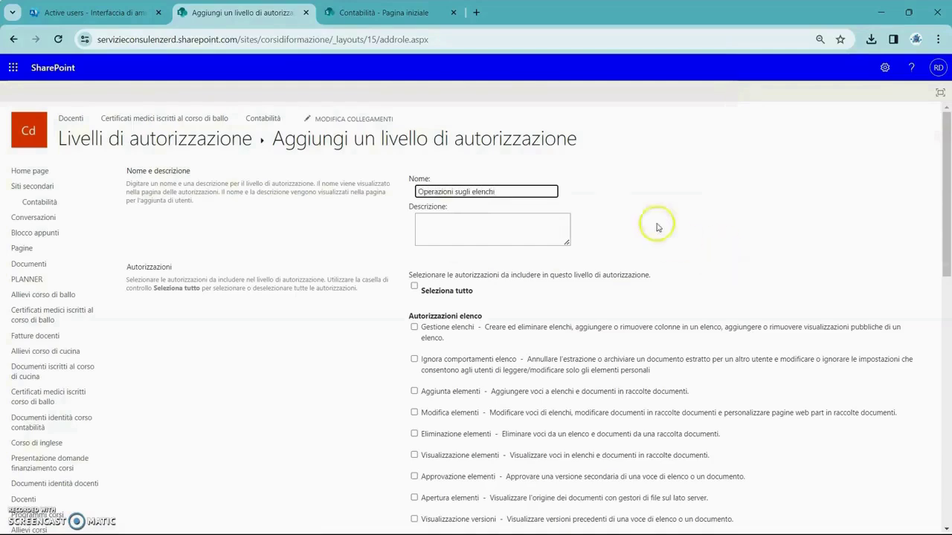
{"action": "left_click", "coordinate": [510, 229]}
{"action": "type", "text": "Possibilità di intervenire sugli elenchi di dati"}
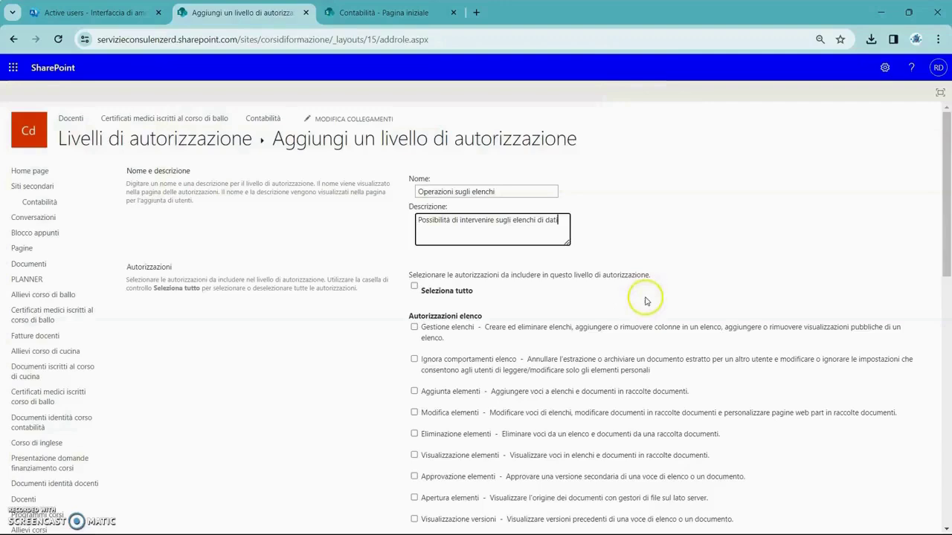
Look through the list, site and personal permissions that can be included in the new level.
{"action": "scroll", "coordinate": [643, 295], "scroll_direction": "down", "scroll_amount": 2}
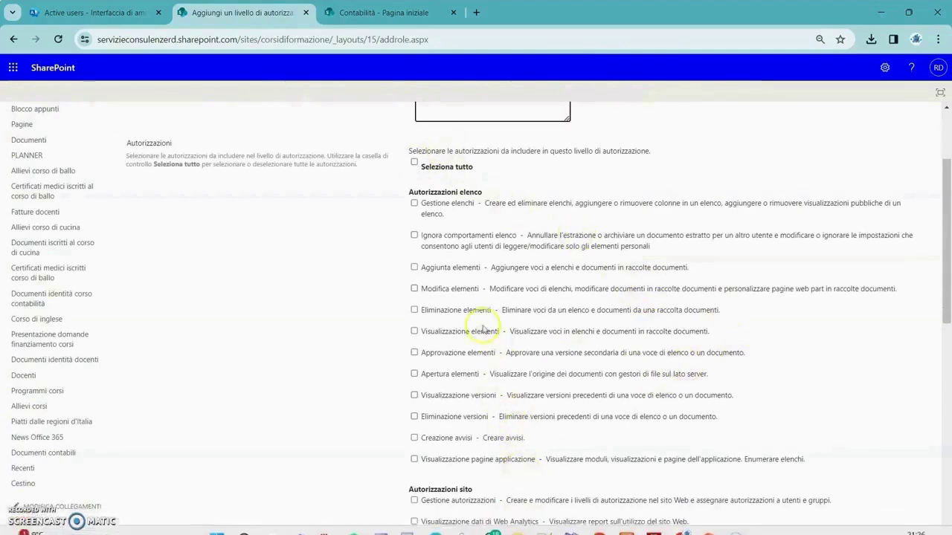
{"action": "scroll", "coordinate": [461, 312], "scroll_direction": "down", "scroll_amount": 4}
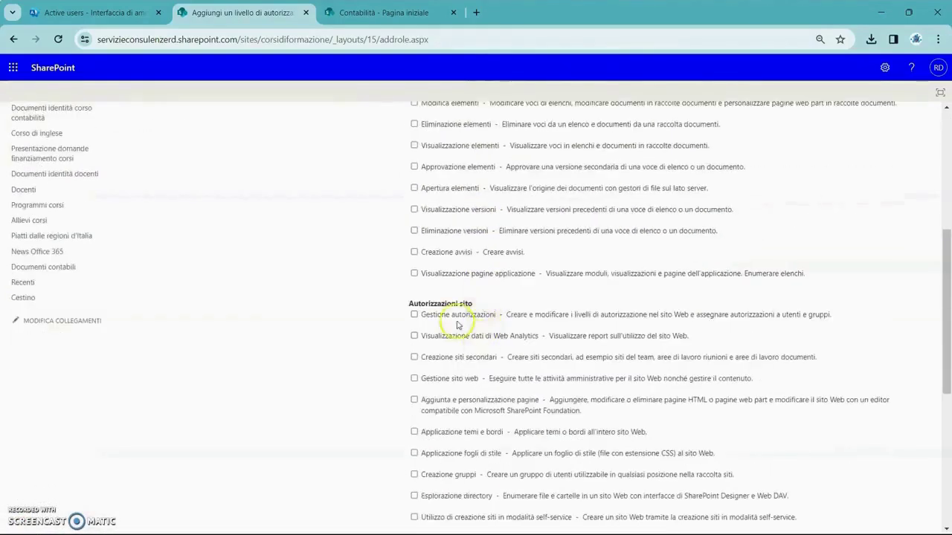
{"action": "scroll", "coordinate": [483, 372], "scroll_direction": "down", "scroll_amount": 3}
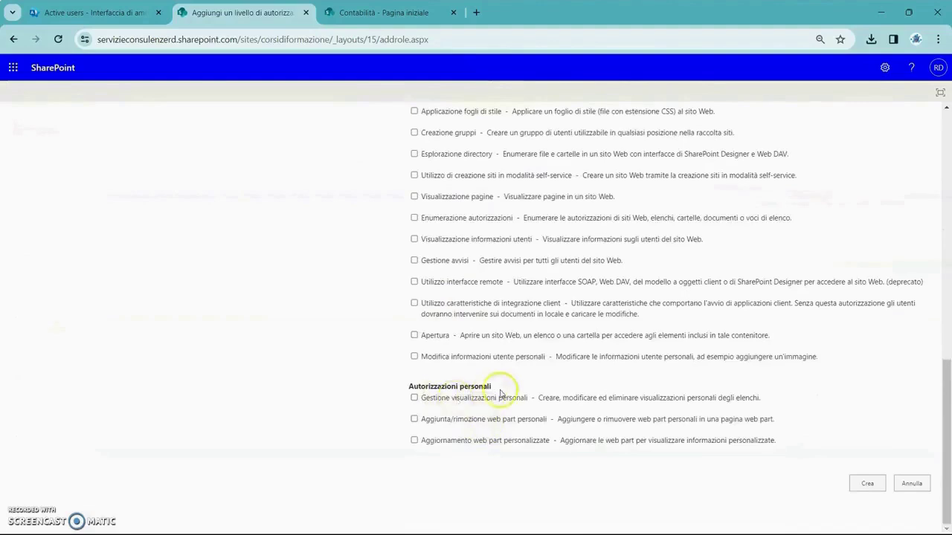
{"action": "scroll", "coordinate": [494, 383], "scroll_direction": "up", "scroll_amount": 2}
{"action": "scroll", "coordinate": [494, 380], "scroll_direction": "up", "scroll_amount": 4}
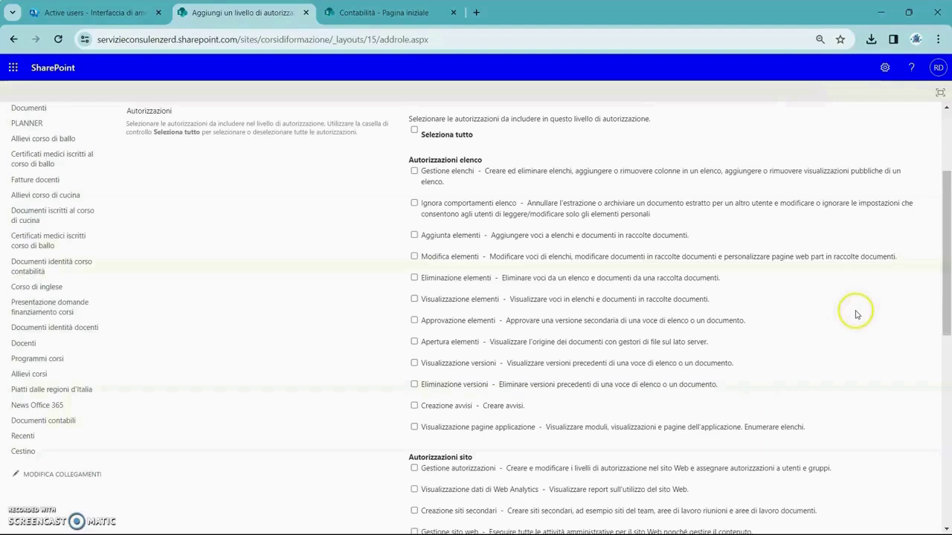
{"action": "scroll", "coordinate": [727, 318], "scroll_direction": "up", "scroll_amount": 2}
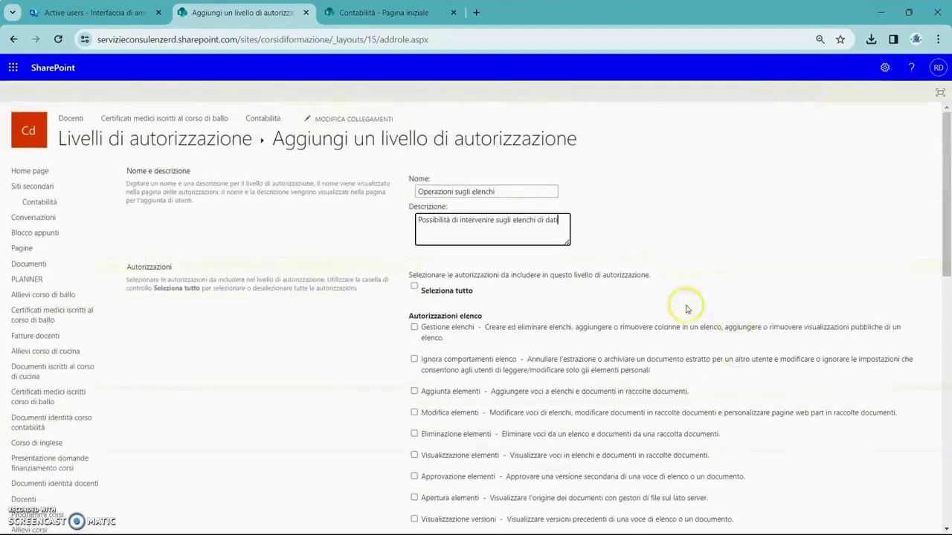
Include every permission under Autorizzazioni elenco in the new level, from Gestione elenchi through Visualizzazione pagine applicazione.
{"action": "scroll", "coordinate": [661, 290], "scroll_direction": "down", "scroll_amount": 1}
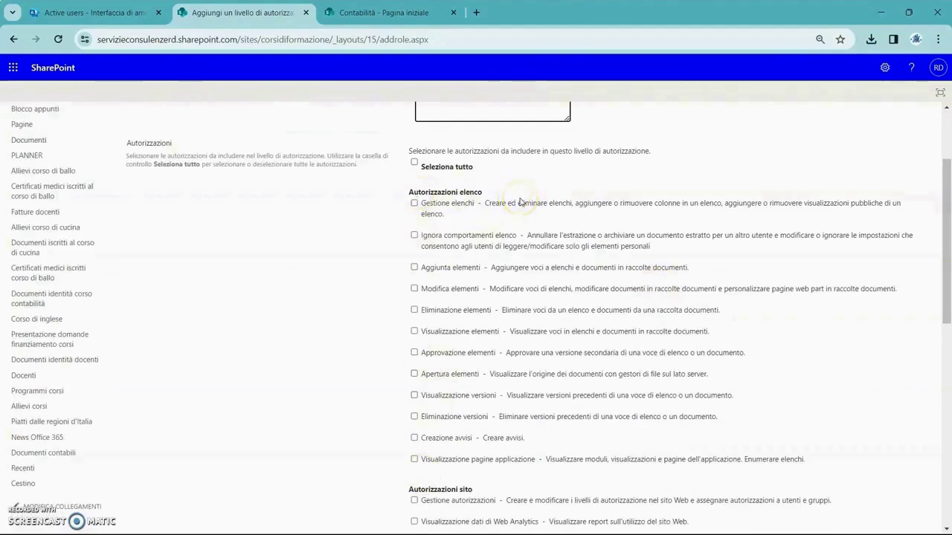
{"action": "left_click", "coordinate": [414, 203]}
{"action": "left_click", "coordinate": [414, 234]}
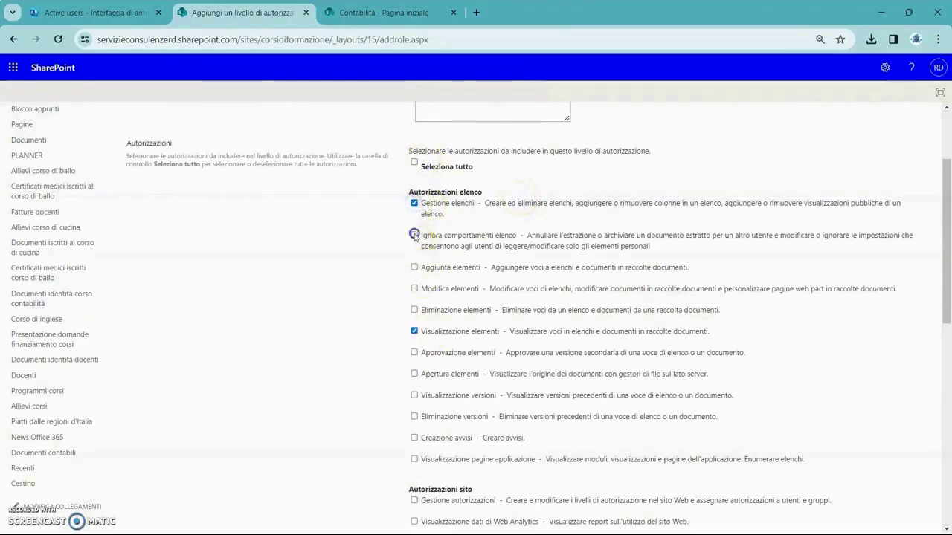
{"action": "left_click", "coordinate": [414, 266]}
{"action": "left_click", "coordinate": [414, 288]}
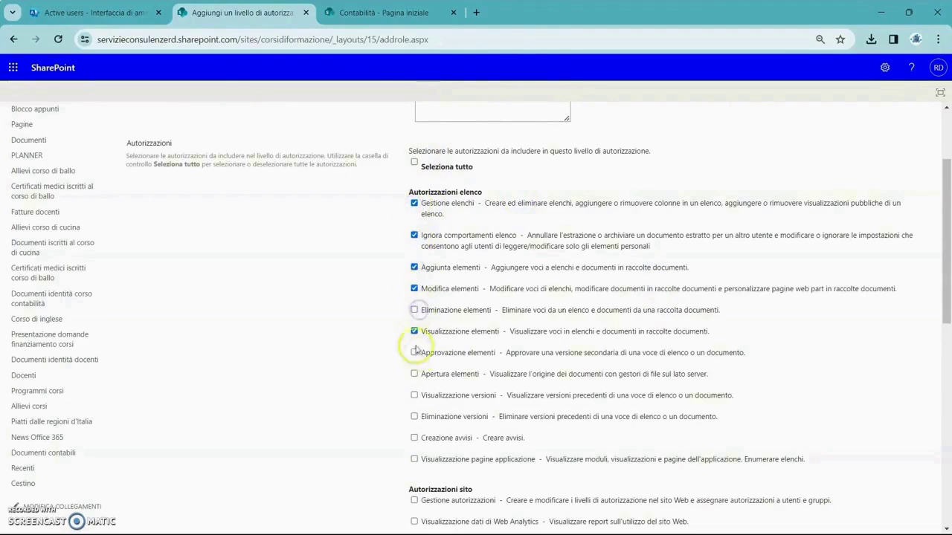
{"action": "left_click", "coordinate": [414, 310]}
{"action": "left_click", "coordinate": [414, 353]}
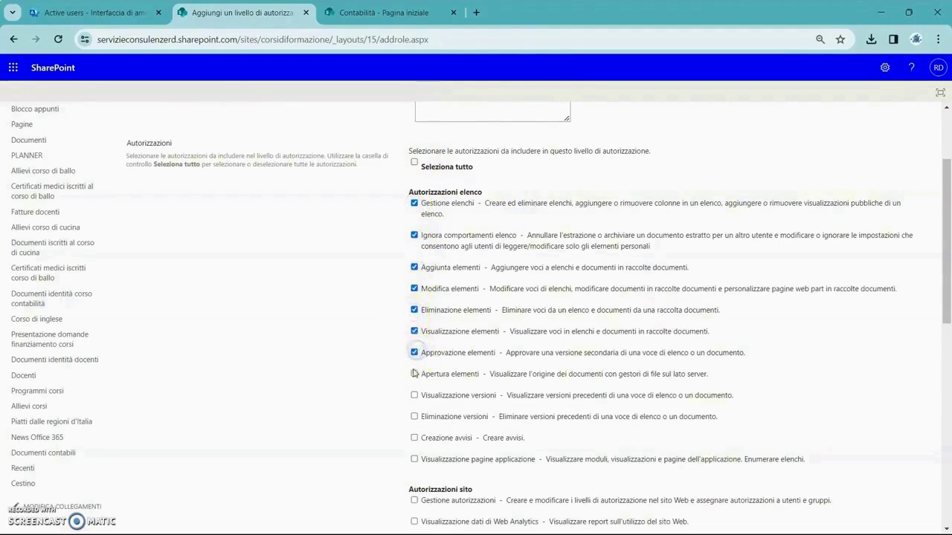
{"action": "left_click", "coordinate": [414, 374]}
{"action": "left_click", "coordinate": [414, 394]}
{"action": "left_click", "coordinate": [414, 416]}
{"action": "left_click", "coordinate": [414, 438]}
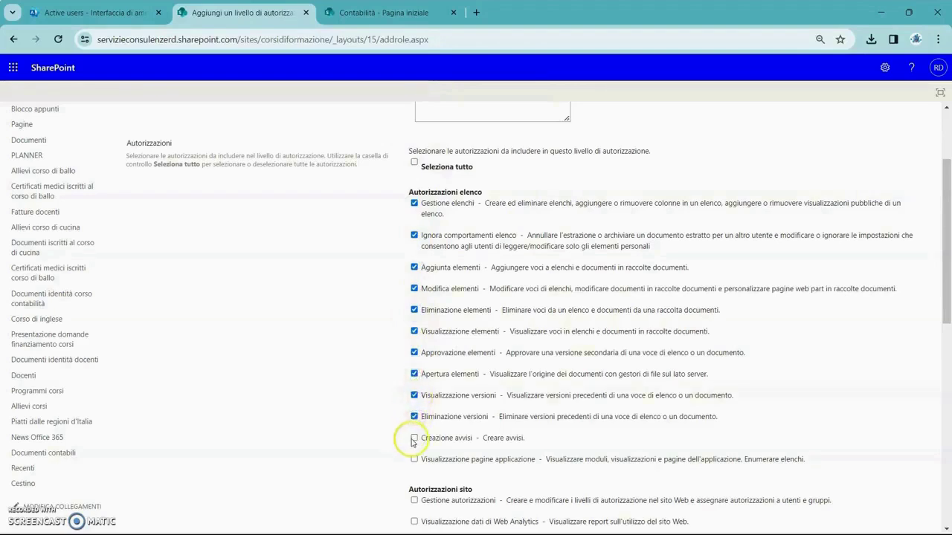
{"action": "left_click", "coordinate": [414, 460]}
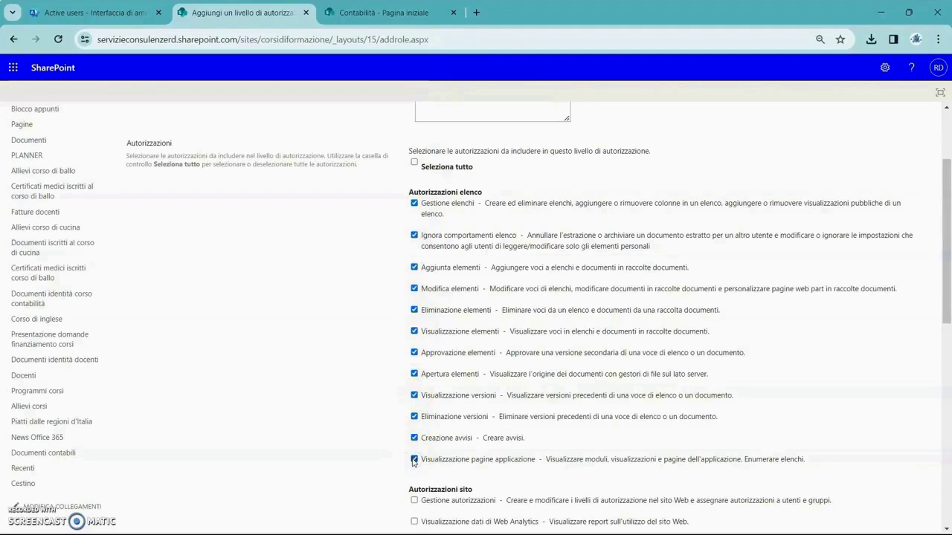
{"action": "left_click", "coordinate": [416, 437]}
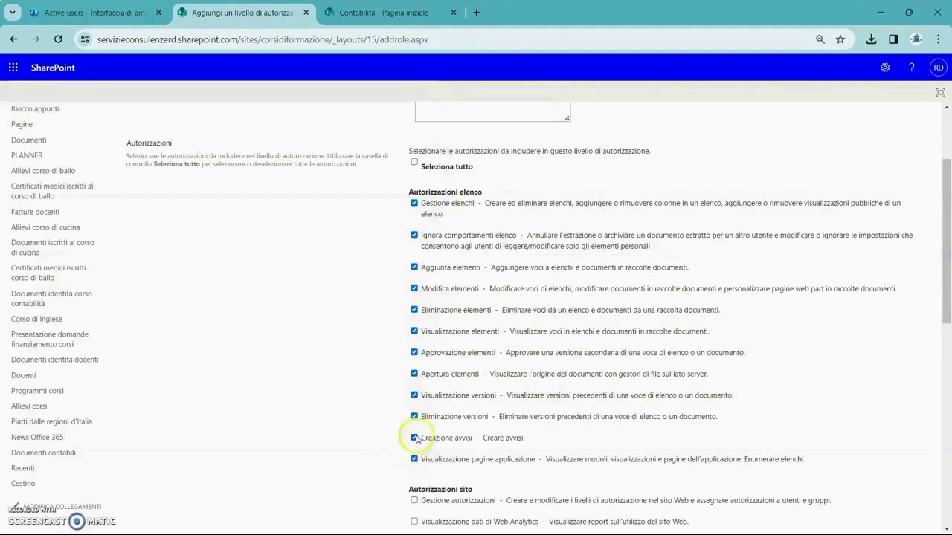
{"action": "left_click", "coordinate": [414, 438]}
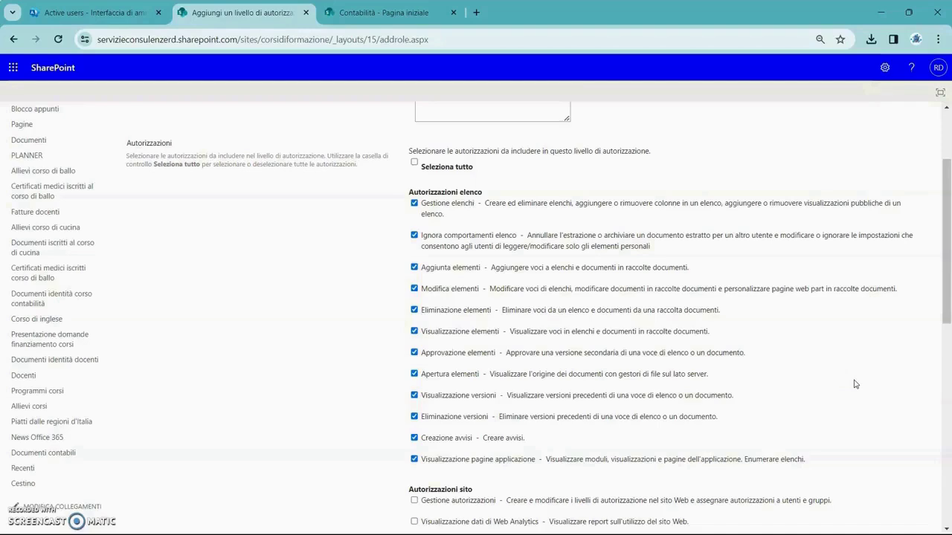
Examine which site permissions are selected alongside the list permissions in the new level, and which are left out.
{"action": "scroll", "coordinate": [849, 376], "scroll_direction": "down", "scroll_amount": 4}
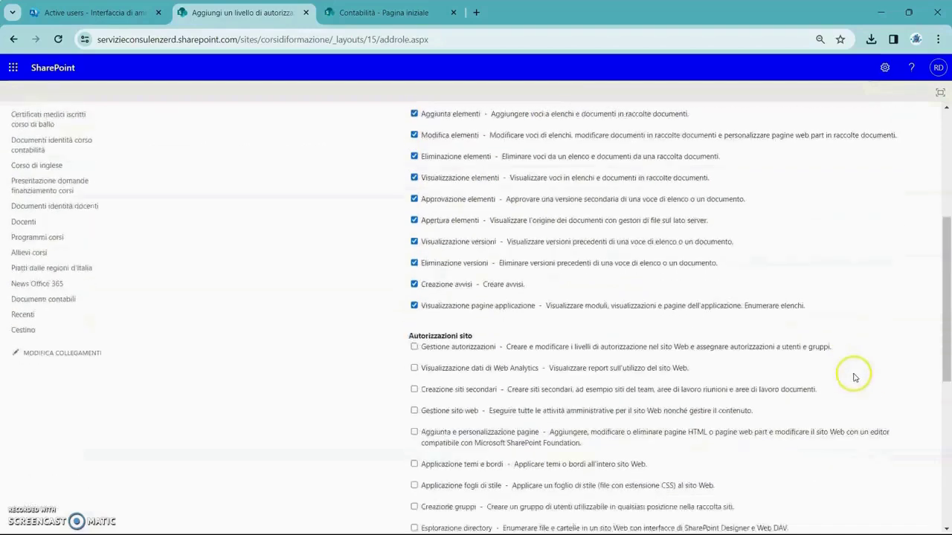
{"action": "scroll", "coordinate": [844, 371], "scroll_direction": "up", "scroll_amount": 1}
{"action": "scroll", "coordinate": [844, 371], "scroll_direction": "down", "scroll_amount": 3}
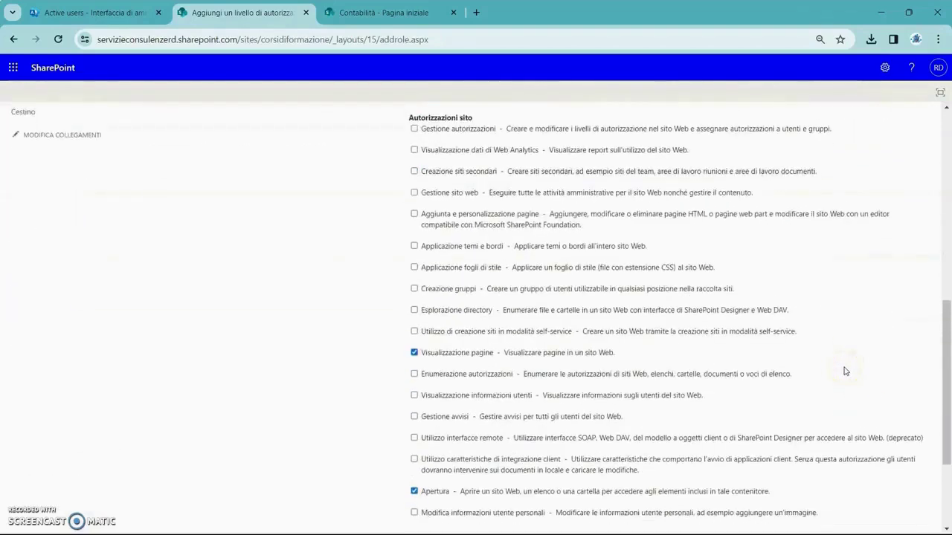
{"action": "scroll", "coordinate": [844, 371], "scroll_direction": "up", "scroll_amount": 10}
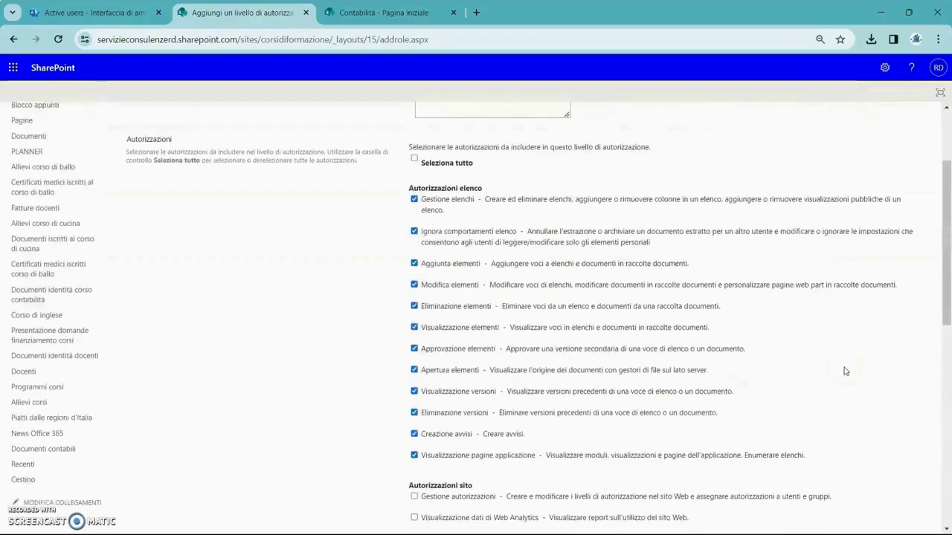
{"action": "scroll", "coordinate": [646, 283], "scroll_direction": "down", "scroll_amount": 10}
{"action": "scroll", "coordinate": [651, 284], "scroll_direction": "up", "scroll_amount": 4}
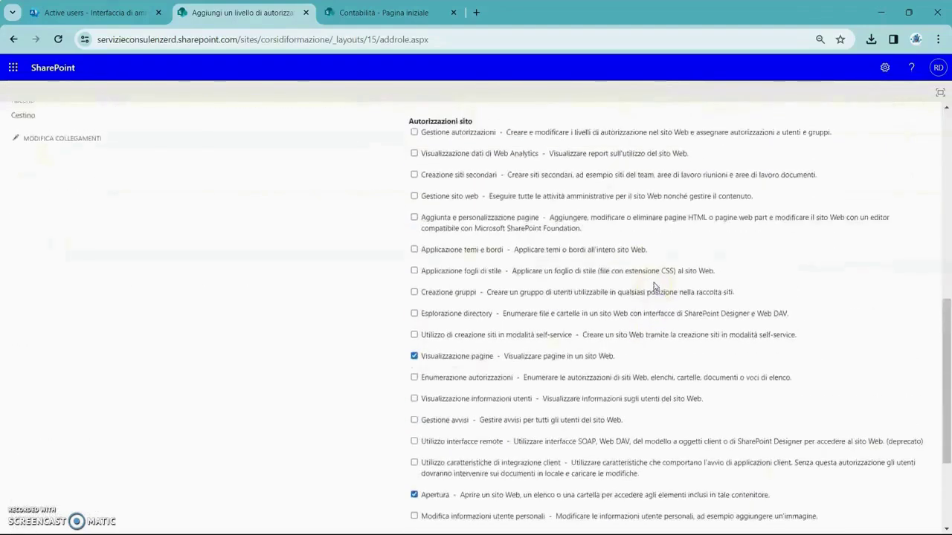
{"action": "scroll", "coordinate": [655, 292], "scroll_direction": "down", "scroll_amount": 2}
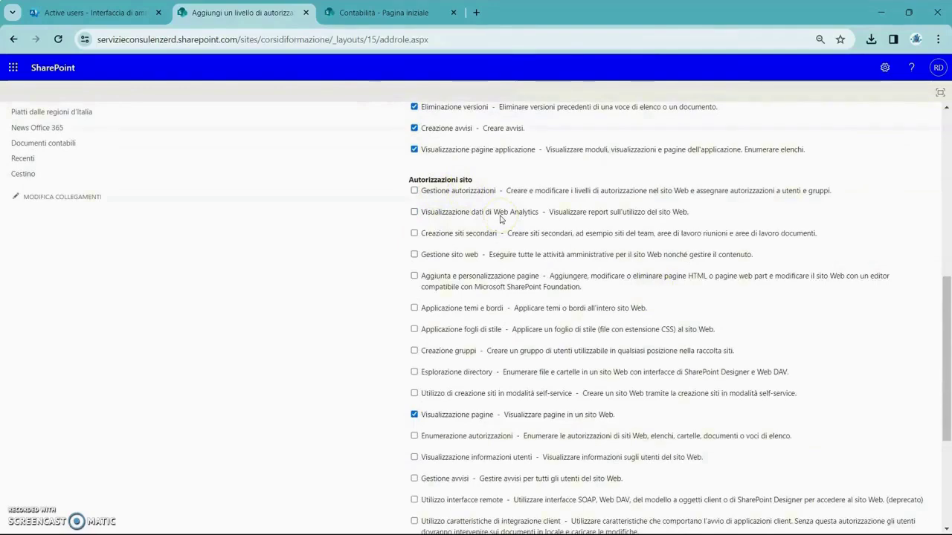
{"action": "scroll", "coordinate": [551, 305], "scroll_direction": "down", "scroll_amount": 3}
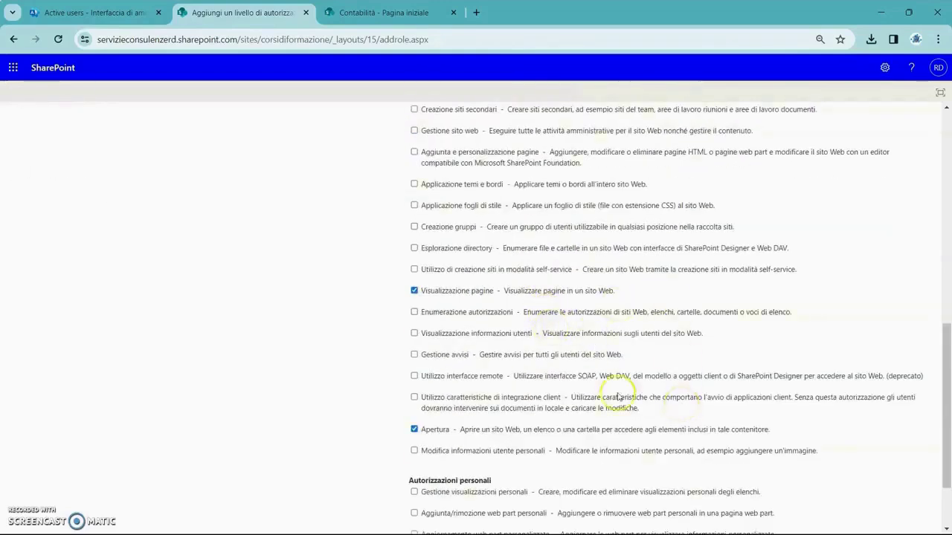
{"action": "scroll", "coordinate": [418, 296], "scroll_direction": "up", "scroll_amount": 3}
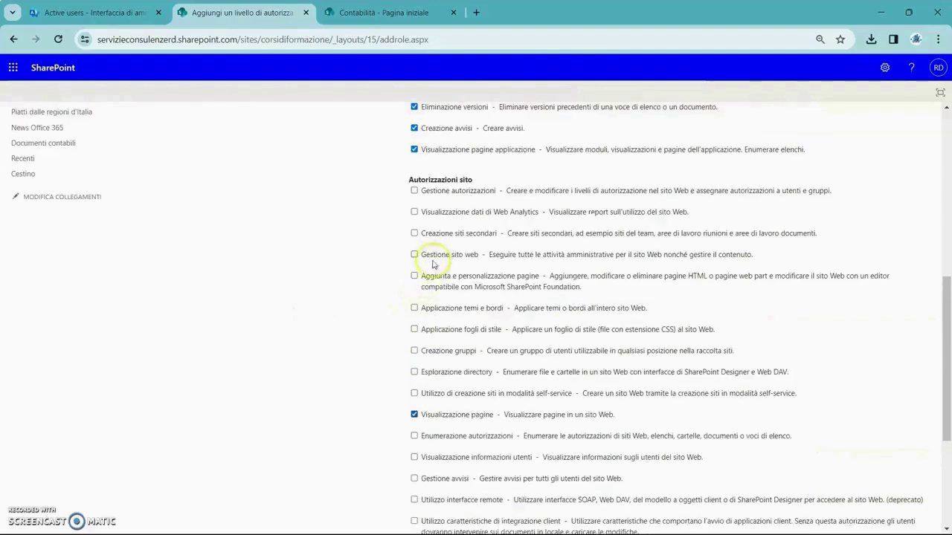
{"action": "scroll", "coordinate": [413, 312], "scroll_direction": "down", "scroll_amount": 3}
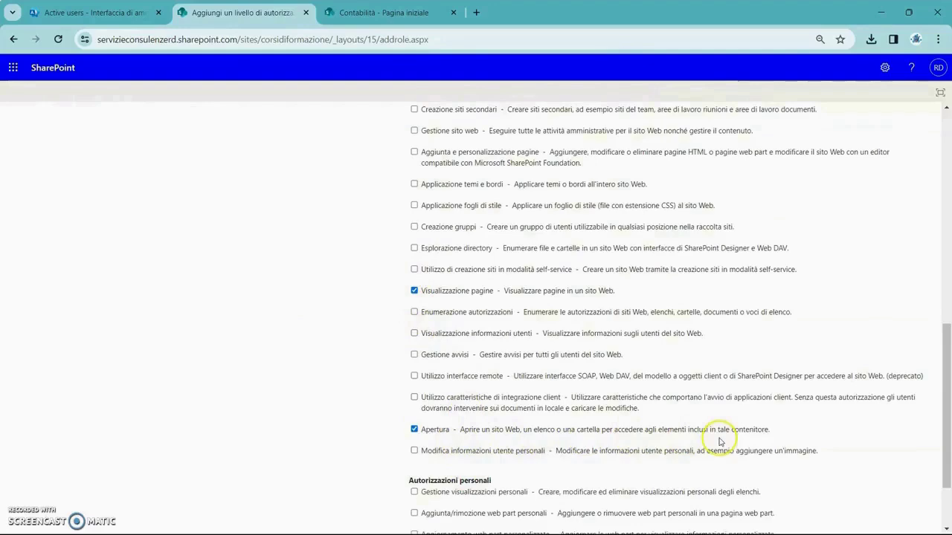
Clear the Apertura site permission in the new level and check which list, site and personal permissions stay selected.
{"action": "scroll", "coordinate": [773, 438], "scroll_direction": "up", "scroll_amount": 2}
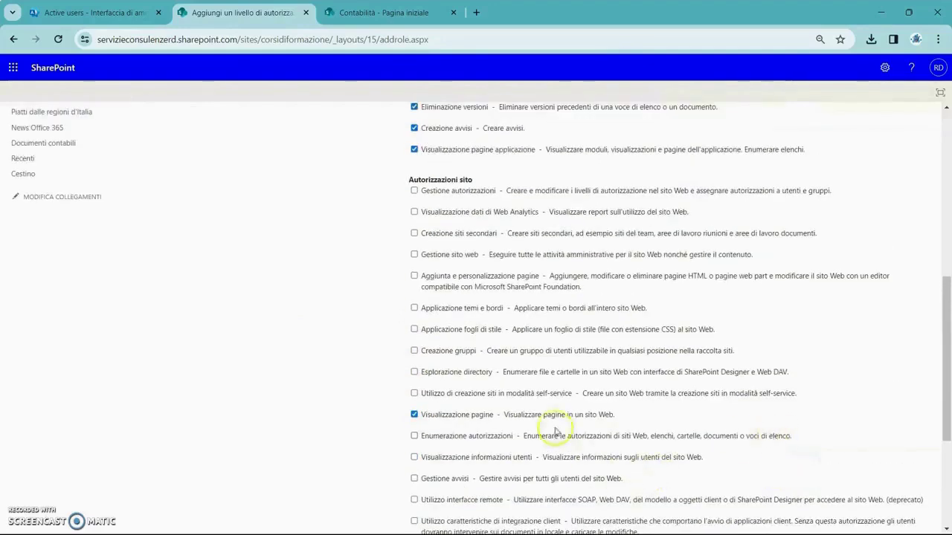
{"action": "scroll", "coordinate": [542, 401], "scroll_direction": "up", "scroll_amount": 4}
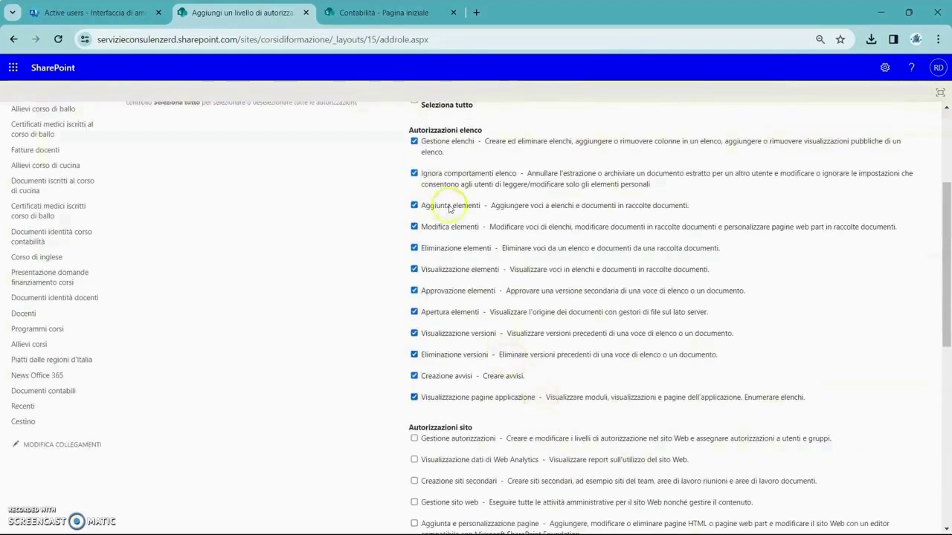
{"action": "scroll", "coordinate": [398, 415], "scroll_direction": "down", "scroll_amount": 2}
{"action": "scroll", "coordinate": [398, 414], "scroll_direction": "down", "scroll_amount": 6}
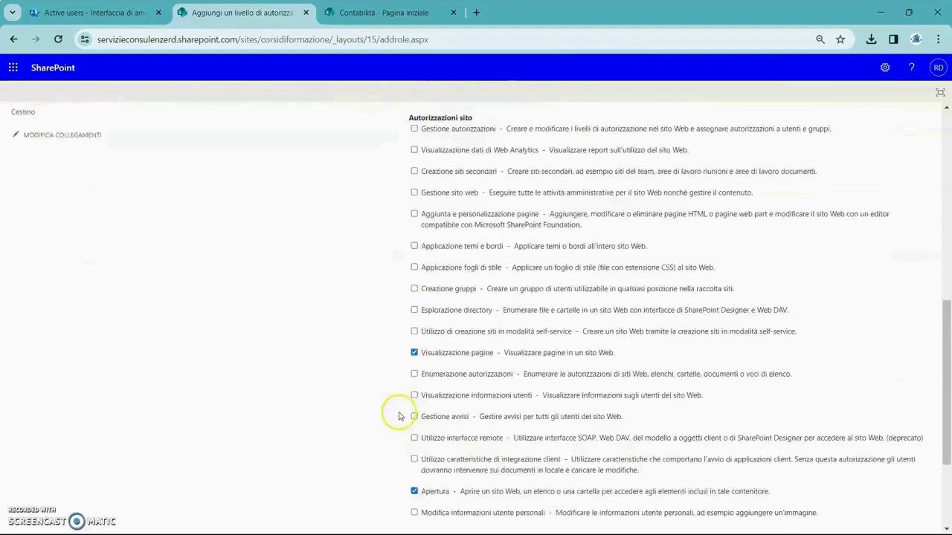
{"action": "left_click", "coordinate": [415, 335]}
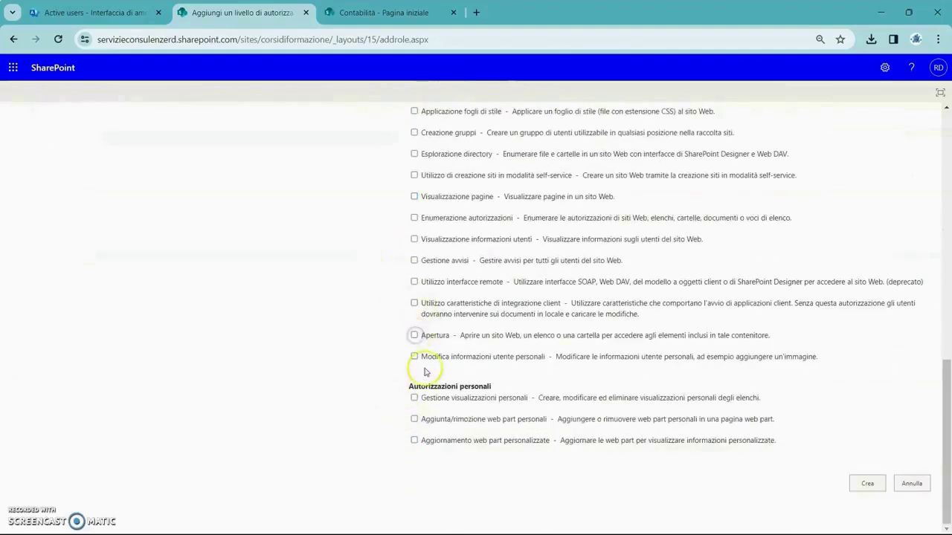
{"action": "scroll", "coordinate": [425, 368], "scroll_direction": "up", "scroll_amount": 10}
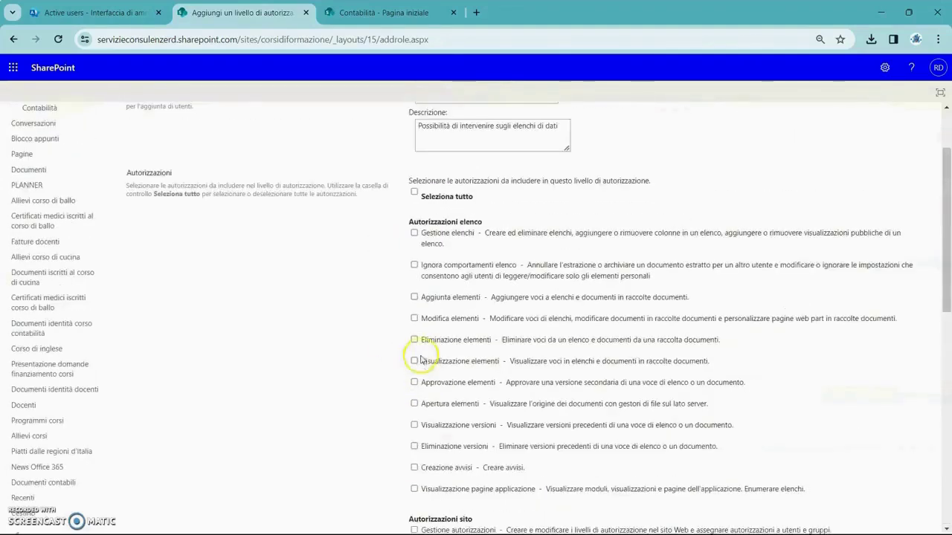
{"action": "scroll", "coordinate": [416, 387], "scroll_direction": "down", "scroll_amount": 6}
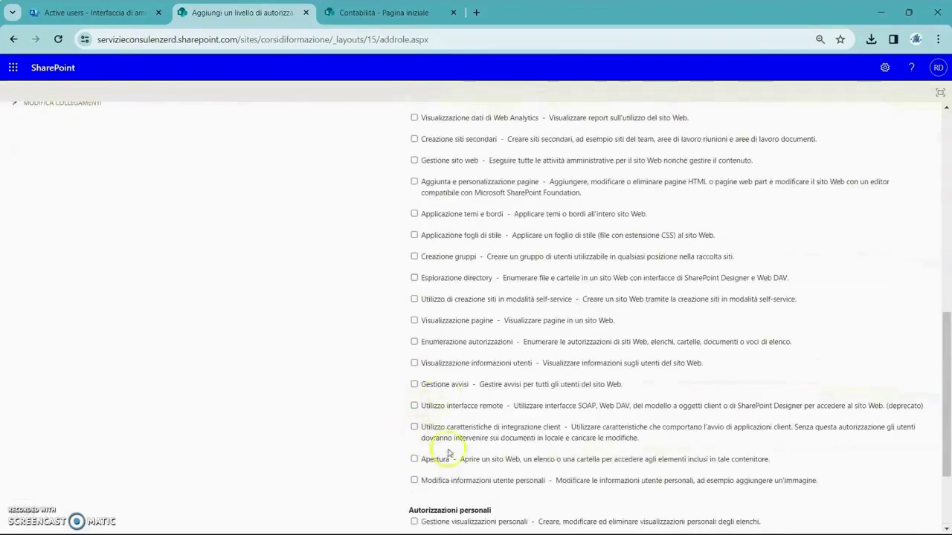
{"action": "scroll", "coordinate": [428, 446], "scroll_direction": "up", "scroll_amount": 10}
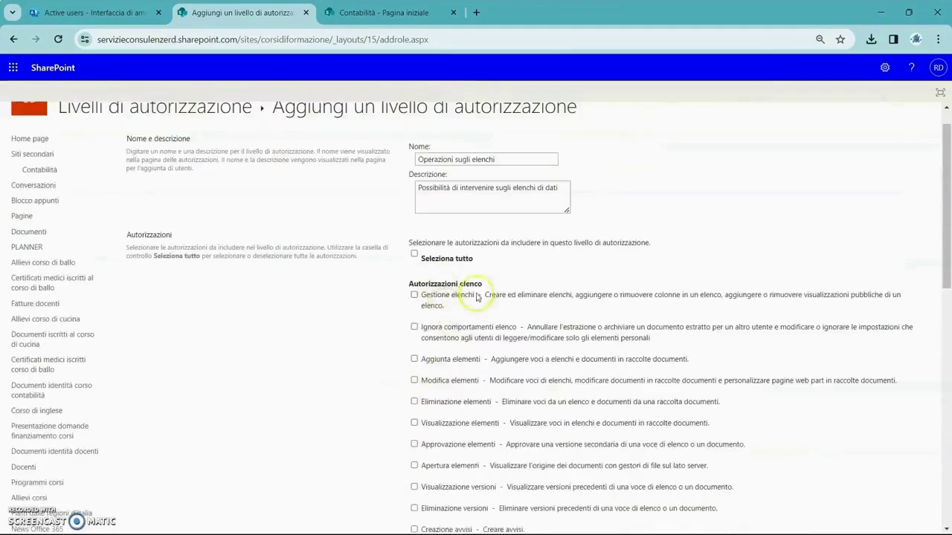
{"action": "scroll", "coordinate": [446, 297], "scroll_direction": "down", "scroll_amount": 2}
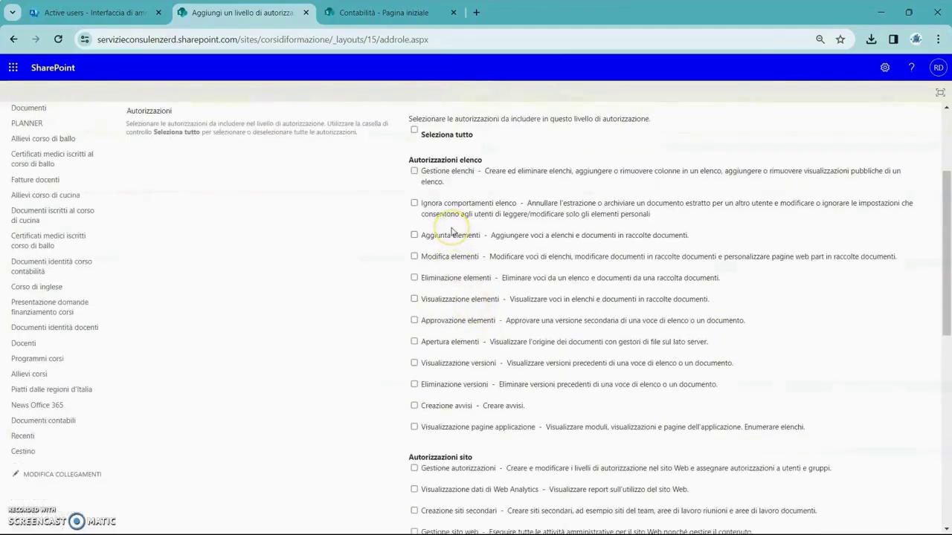
Select all the Autorizzazioni elenco permissions again for the new level, from Gestione elenchi through Visualizzazione pagine applicazione.
{"action": "left_click", "coordinate": [414, 171]}
{"action": "left_click", "coordinate": [409, 176]}
{"action": "left_click", "coordinate": [414, 171]}
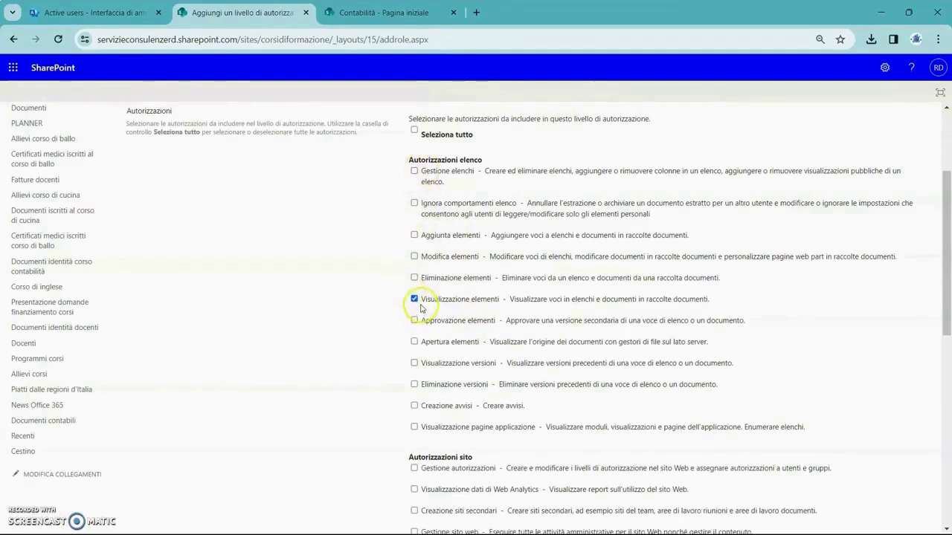
{"action": "left_click", "coordinate": [414, 171]}
{"action": "left_click", "coordinate": [414, 203]}
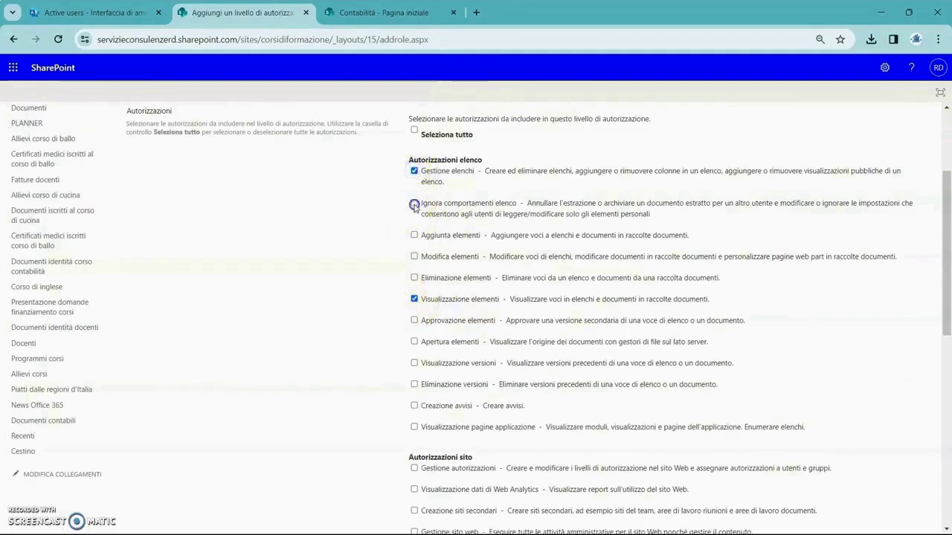
{"action": "left_click", "coordinate": [414, 235]}
{"action": "left_click", "coordinate": [415, 257]}
{"action": "left_click", "coordinate": [414, 277]}
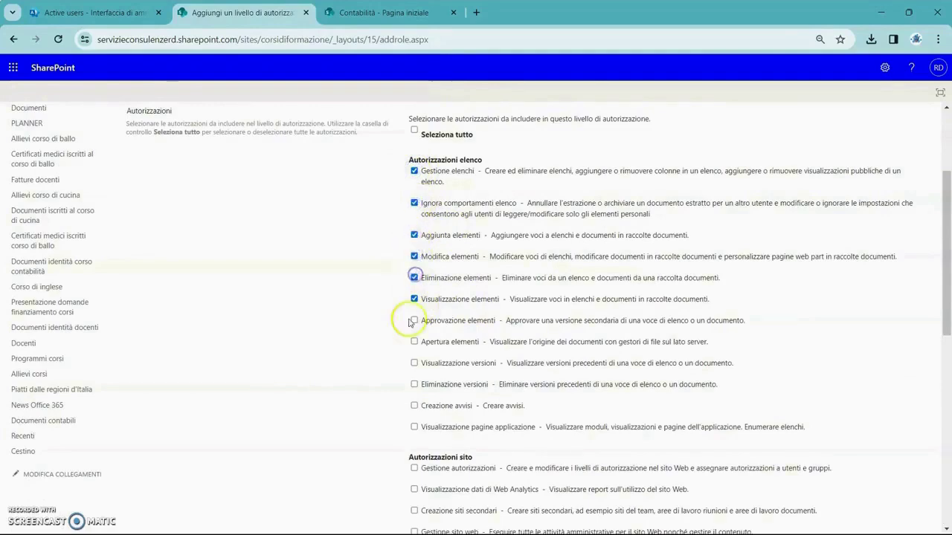
{"action": "left_click", "coordinate": [414, 321]}
{"action": "left_click", "coordinate": [414, 362]}
{"action": "left_click", "coordinate": [414, 384]}
{"action": "left_click", "coordinate": [414, 406]}
{"action": "left_click", "coordinate": [414, 426]}
Review the list, site and personal permissions of the new level together with its name and description.
{"action": "scroll", "coordinate": [710, 354], "scroll_direction": "down", "scroll_amount": 6}
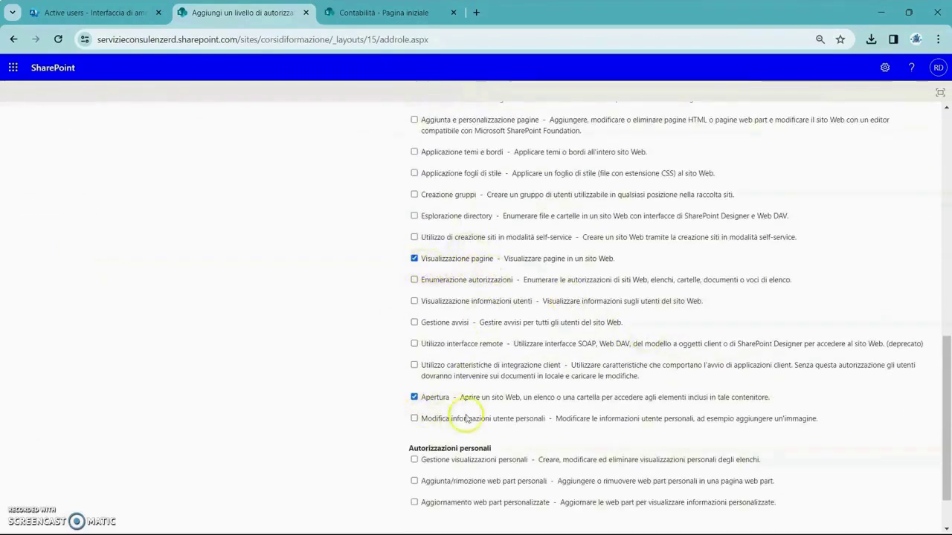
{"action": "scroll", "coordinate": [461, 408], "scroll_direction": "down", "scroll_amount": 1}
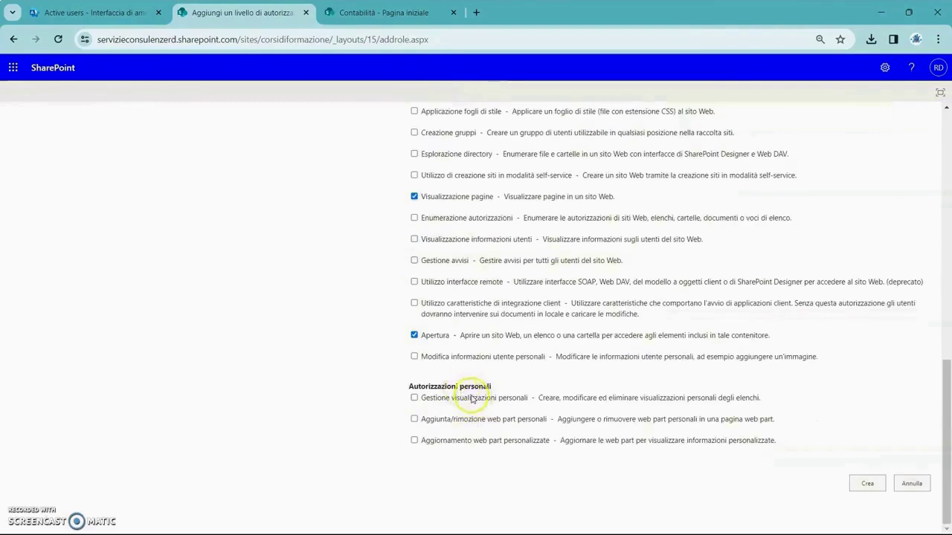
{"action": "scroll", "coordinate": [500, 392], "scroll_direction": "up", "scroll_amount": 4}
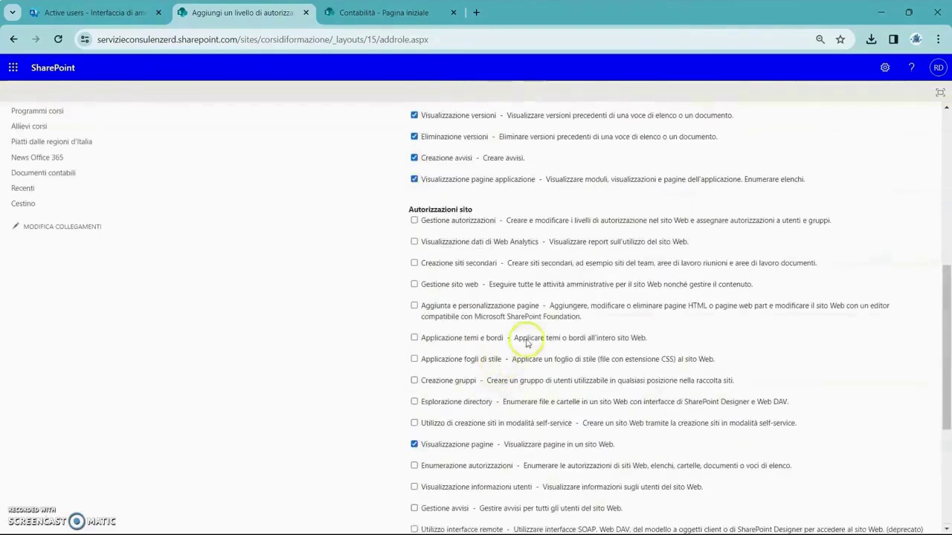
{"action": "scroll", "coordinate": [526, 339], "scroll_direction": "down", "scroll_amount": 1}
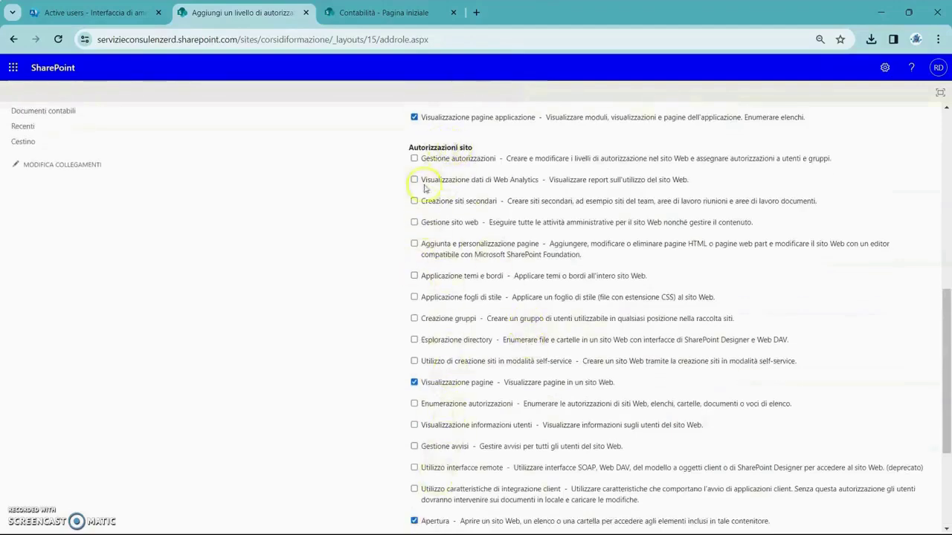
{"action": "scroll", "coordinate": [487, 160], "scroll_direction": "down", "scroll_amount": 3}
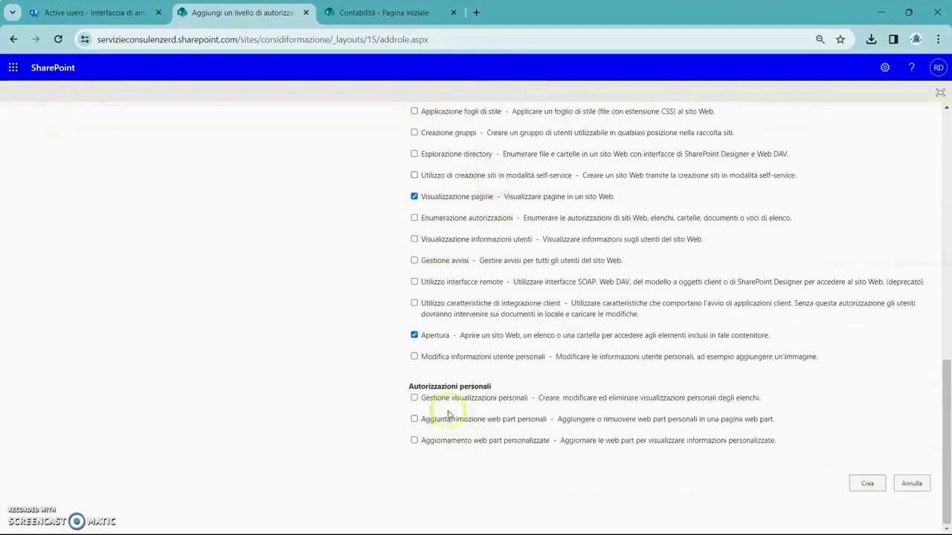
{"action": "scroll", "coordinate": [498, 418], "scroll_direction": "up", "scroll_amount": 1}
{"action": "scroll", "coordinate": [503, 422], "scroll_direction": "up", "scroll_amount": 10}
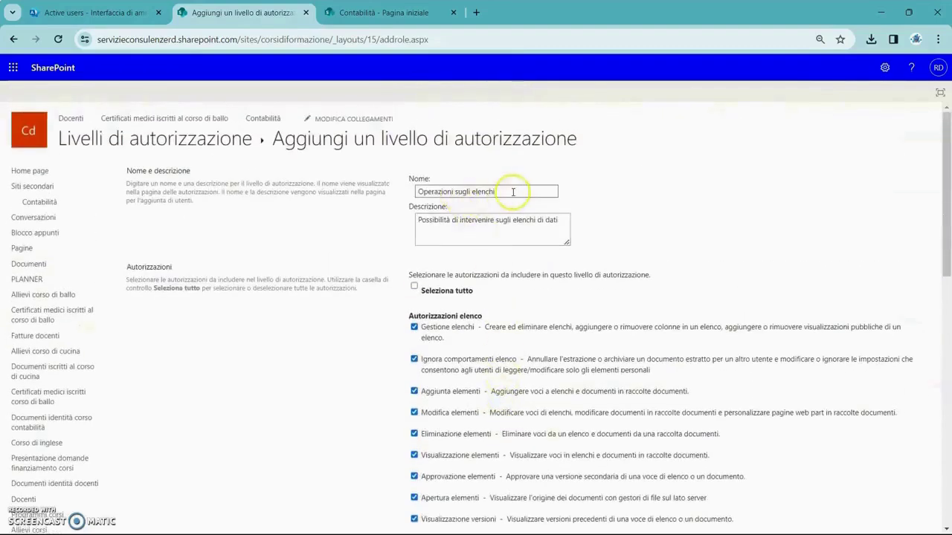
{"action": "scroll", "coordinate": [549, 235], "scroll_direction": "down", "scroll_amount": 2}
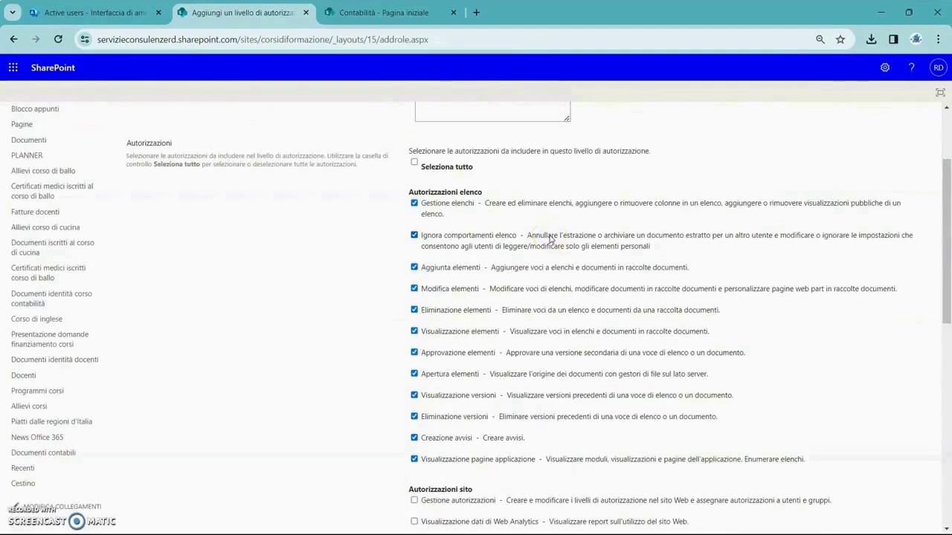
{"action": "scroll", "coordinate": [702, 257], "scroll_direction": "down", "scroll_amount": 1}
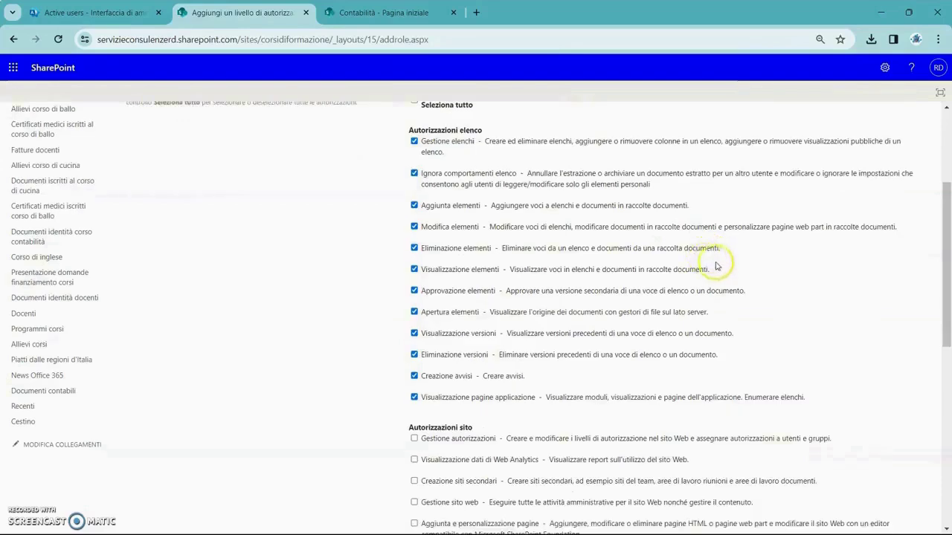
{"action": "scroll", "coordinate": [712, 261], "scroll_direction": "up", "scroll_amount": 2}
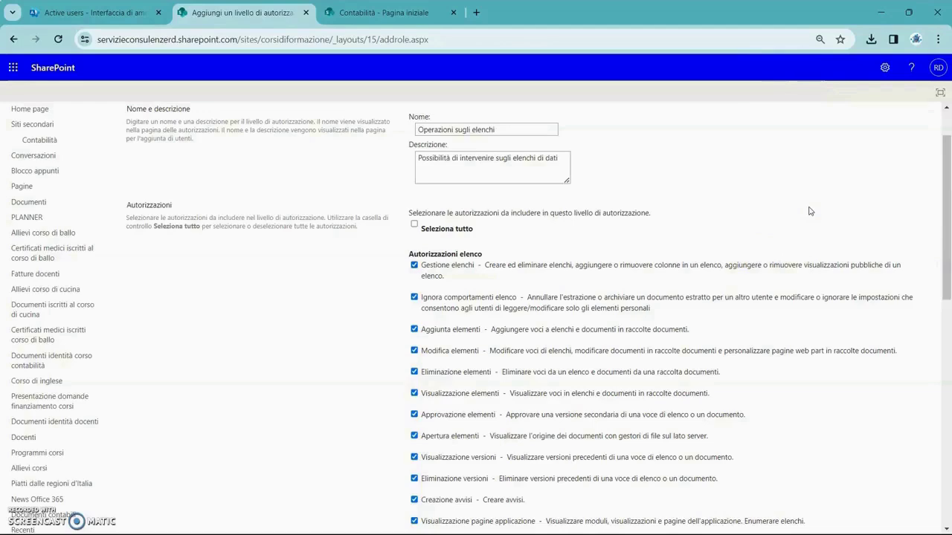
{"action": "scroll", "coordinate": [843, 305], "scroll_direction": "down", "scroll_amount": 8}
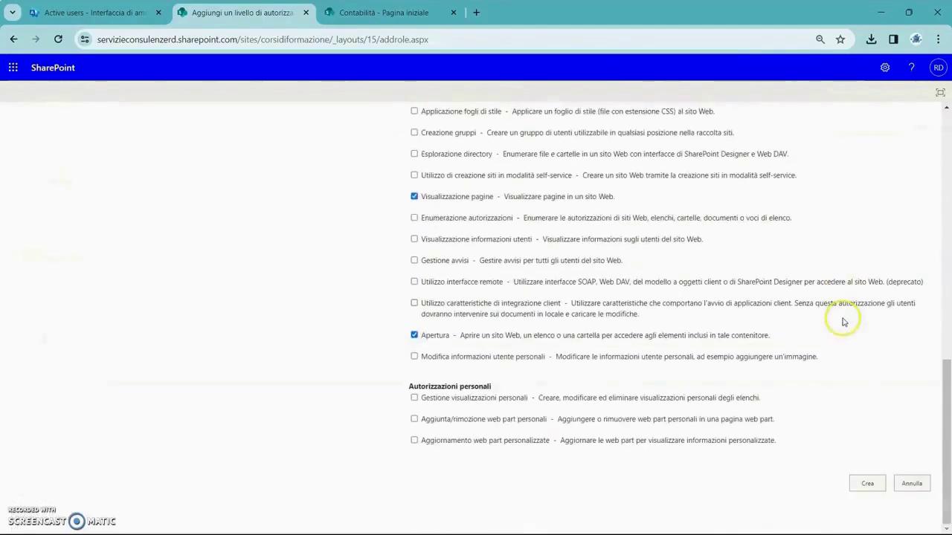
{"action": "scroll", "coordinate": [585, 253], "scroll_direction": "up", "scroll_amount": 2}
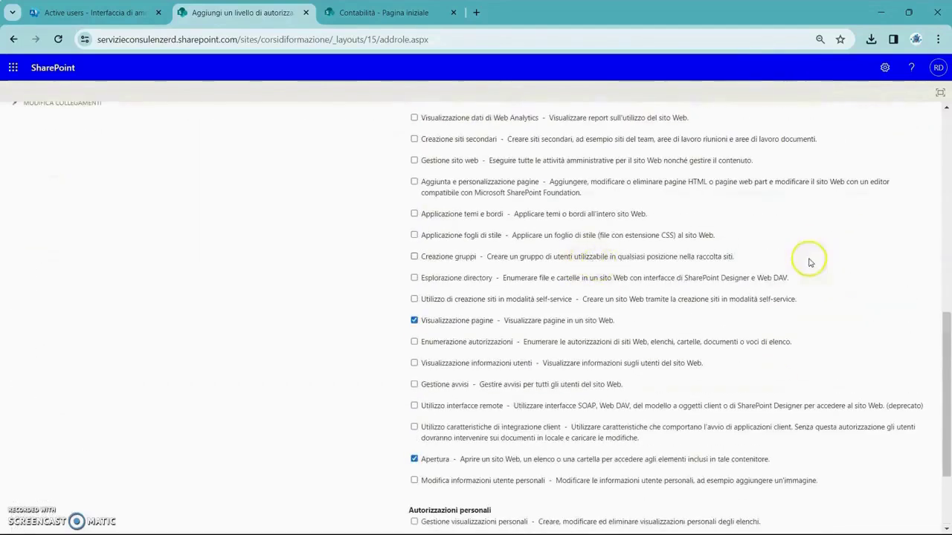
{"action": "scroll", "coordinate": [810, 261], "scroll_direction": "down", "scroll_amount": 2}
{"action": "scroll", "coordinate": [812, 264], "scroll_direction": "up", "scroll_amount": 4}
Create the Operazioni sugli elenchi permission level with the selected permissions.
{"action": "left_click_drag", "start_coordinate": [946, 304], "coordinate": [948, 158]}
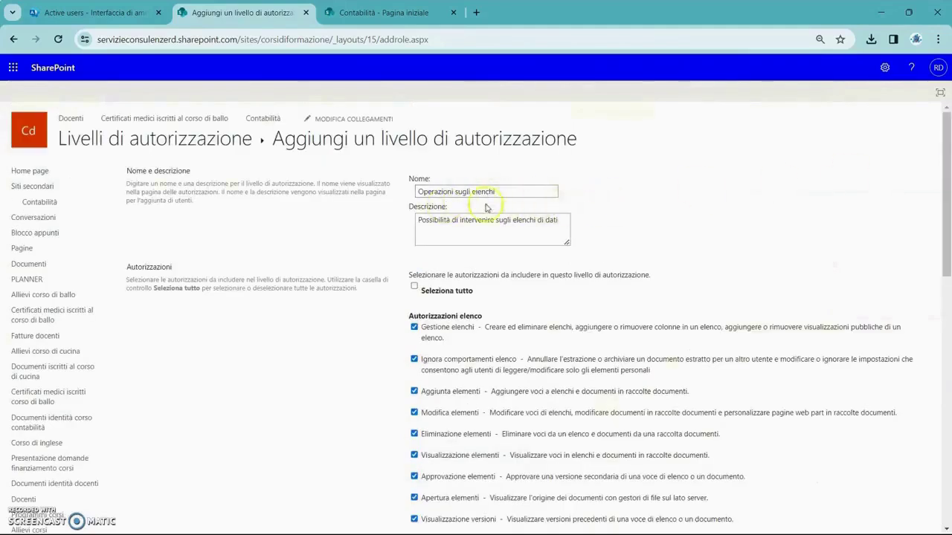
{"action": "left_click_drag", "start_coordinate": [946, 165], "coordinate": [947, 412]}
{"action": "left_click", "coordinate": [865, 483]}
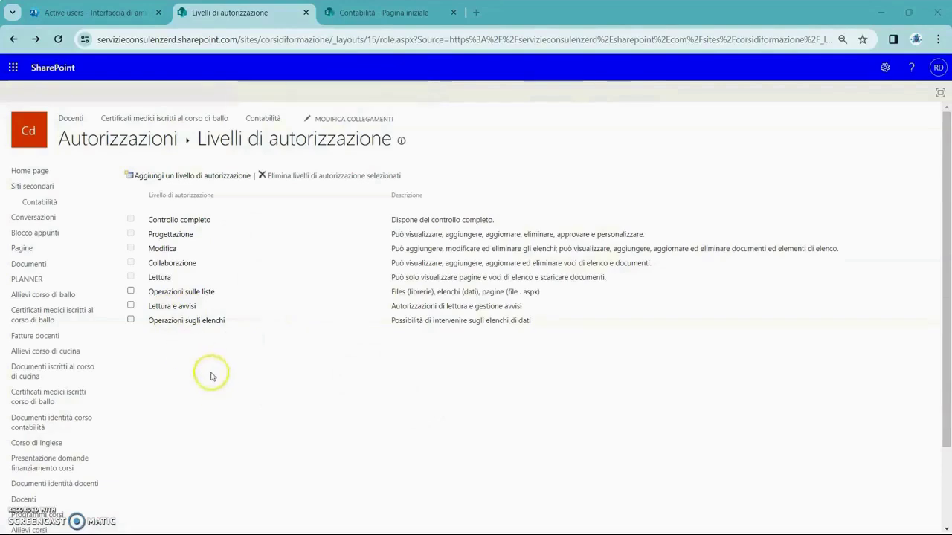
Open the Lettura permission level, look through its included permissions and start a copy of it.
{"action": "left_click", "coordinate": [160, 278]}
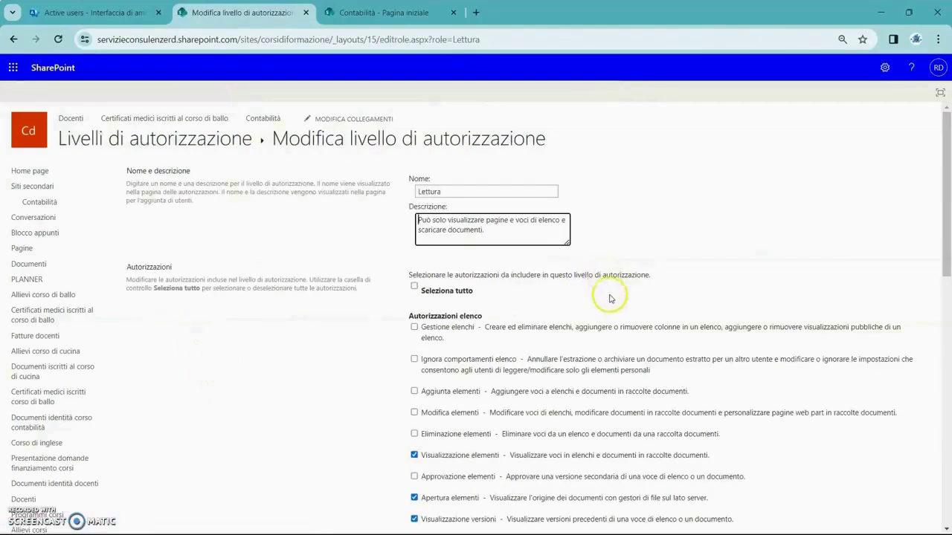
{"action": "scroll", "coordinate": [610, 299], "scroll_direction": "down", "scroll_amount": 3}
{"action": "scroll", "coordinate": [420, 283], "scroll_direction": "down", "scroll_amount": 5}
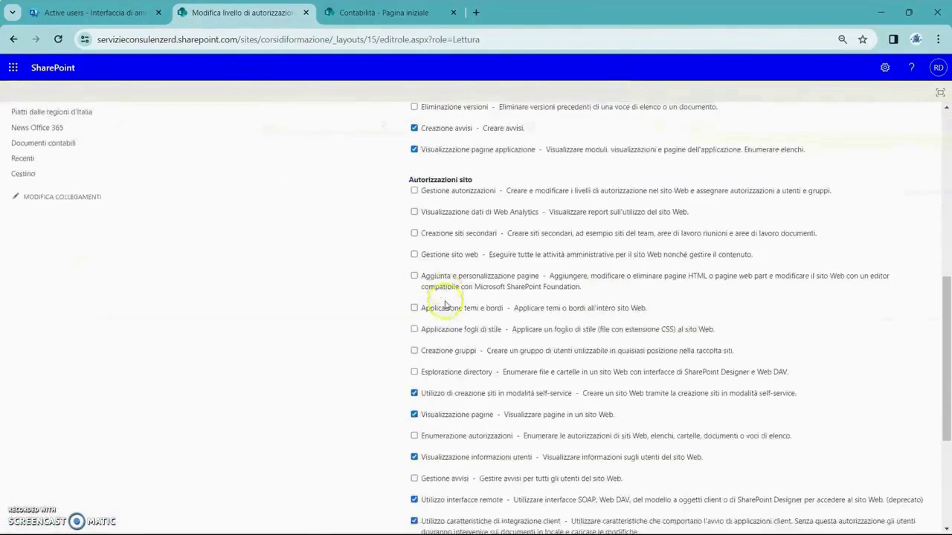
{"action": "scroll", "coordinate": [458, 350], "scroll_direction": "up", "scroll_amount": 3}
{"action": "scroll", "coordinate": [457, 349], "scroll_direction": "up", "scroll_amount": 10}
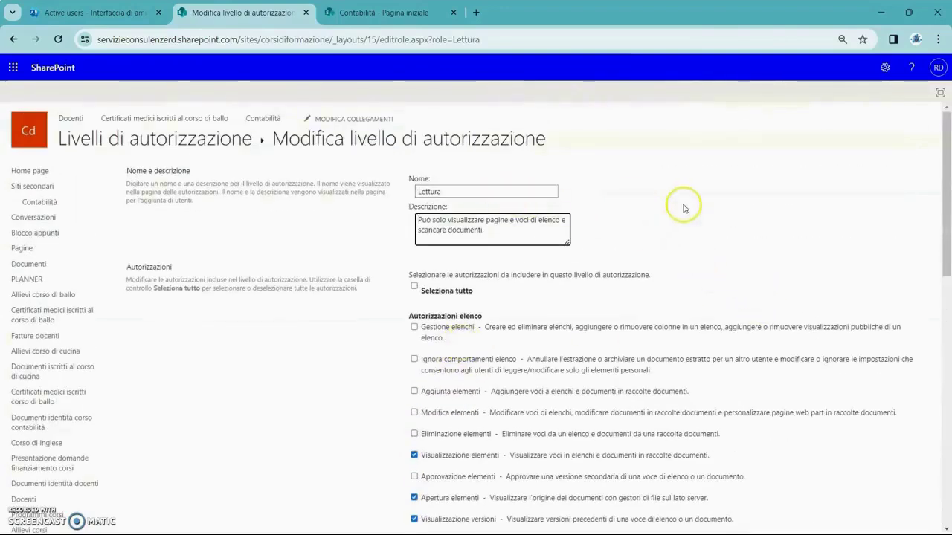
{"action": "scroll", "coordinate": [689, 223], "scroll_direction": "down", "scroll_amount": 15}
{"action": "left_click", "coordinate": [807, 483]}
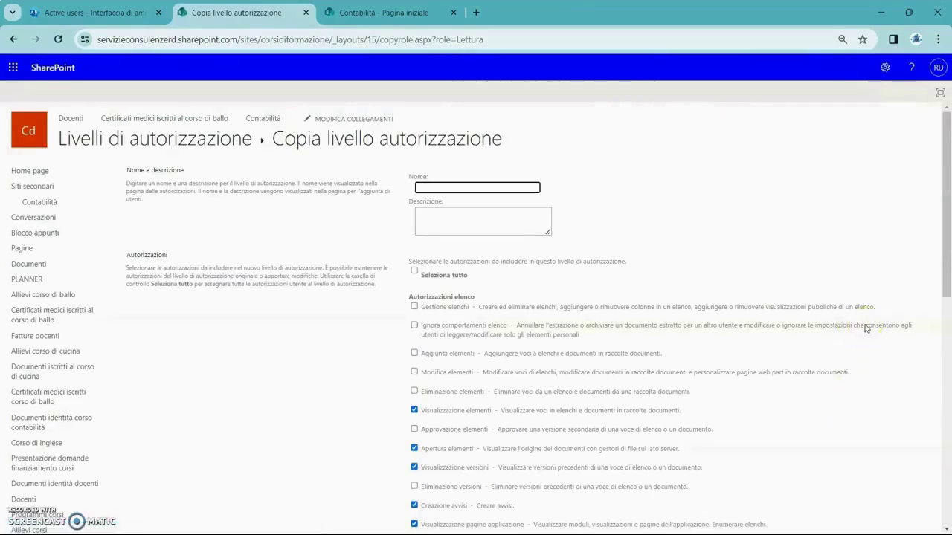
Name the copied level "lettura più avvisi" and give it the description "Poteri di lettura e gestione avvisi".
{"action": "type", "text": "Lettura"}
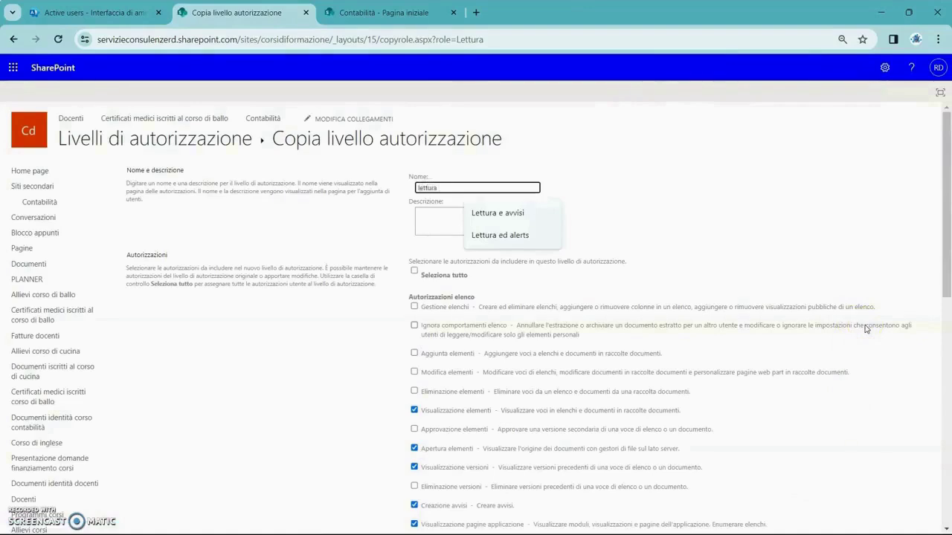
{"action": "type", "text": " più avvisi"}
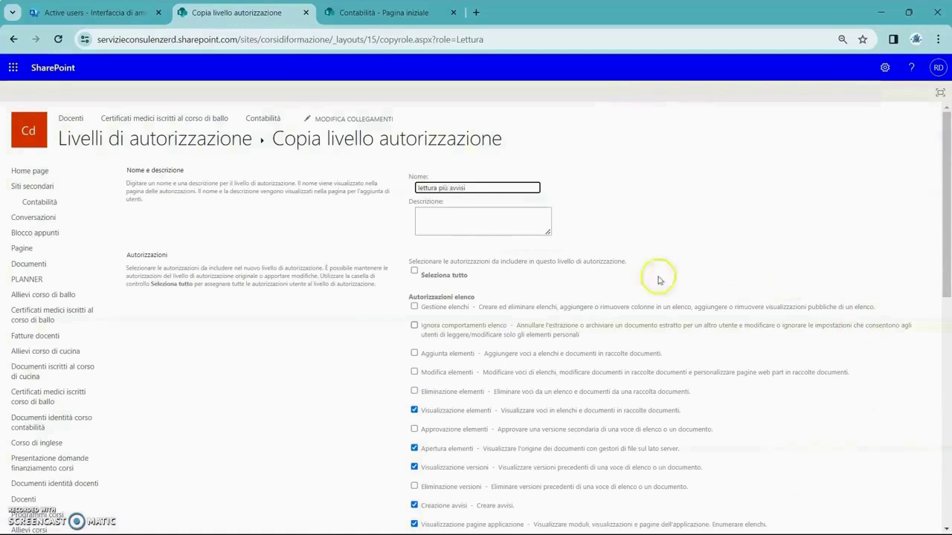
{"action": "left_click", "coordinate": [463, 212]}
{"action": "type", "text": "P"}
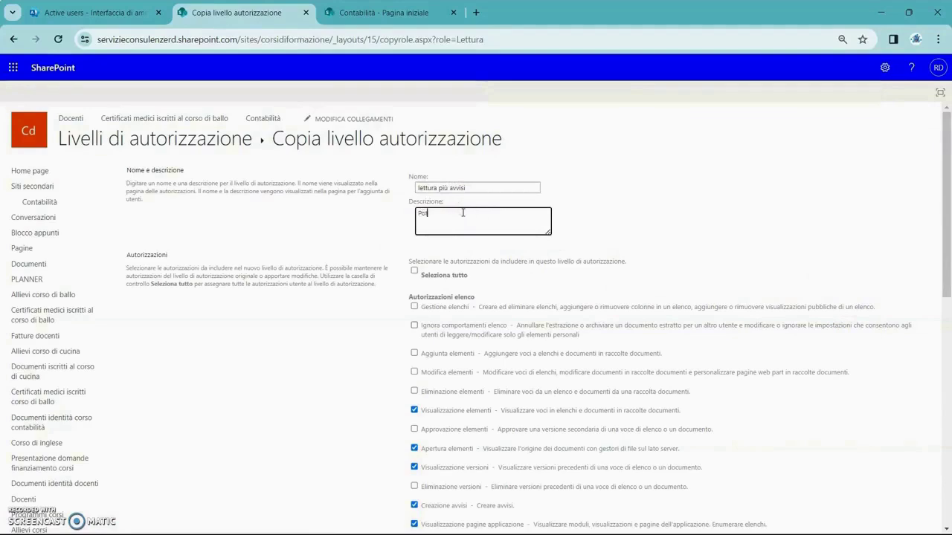
{"action": "type", "text": "oteri di lettura e gestione avvisi"}
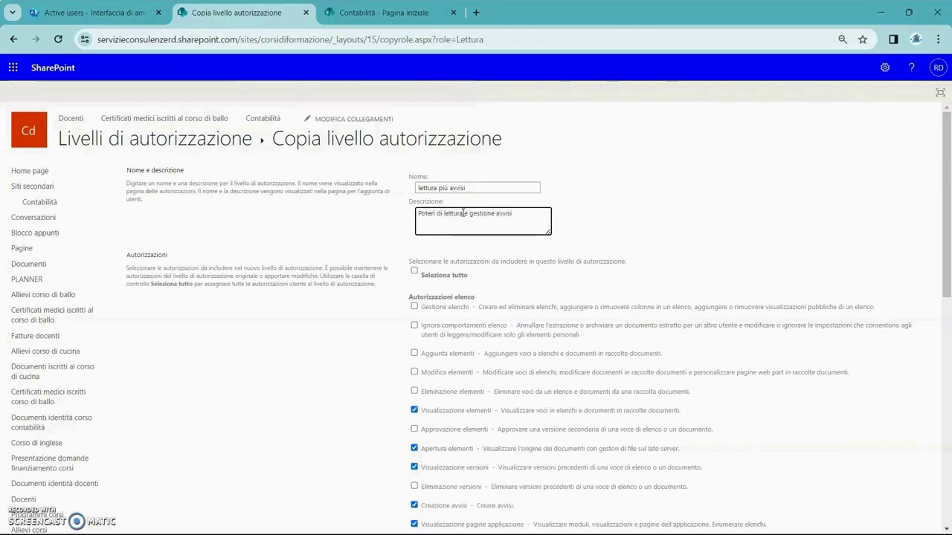
{"action": "left_click", "coordinate": [718, 214]}
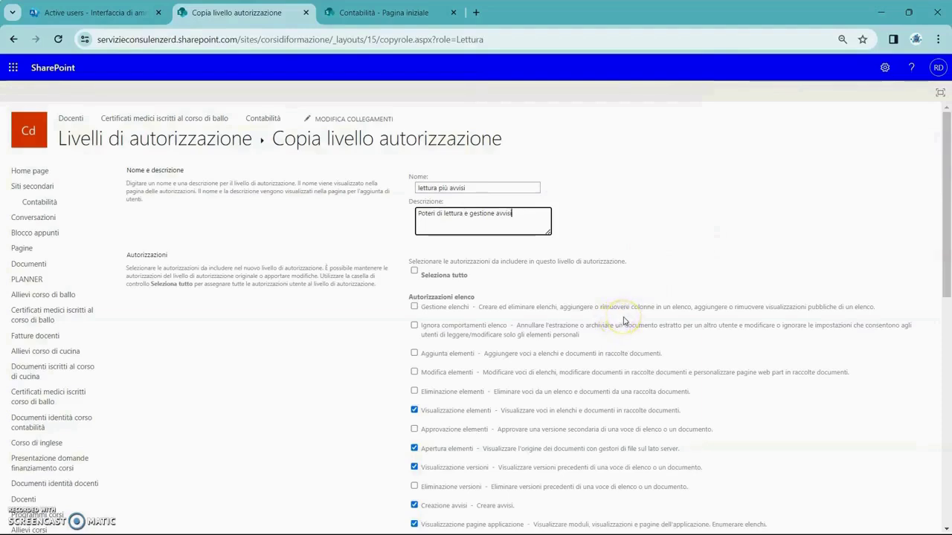
Add the Gestione avvisi site permission to the copied permission level.
{"action": "scroll", "coordinate": [623, 320], "scroll_direction": "down", "scroll_amount": 4}
{"action": "scroll", "coordinate": [614, 300], "scroll_direction": "up", "scroll_amount": 1}
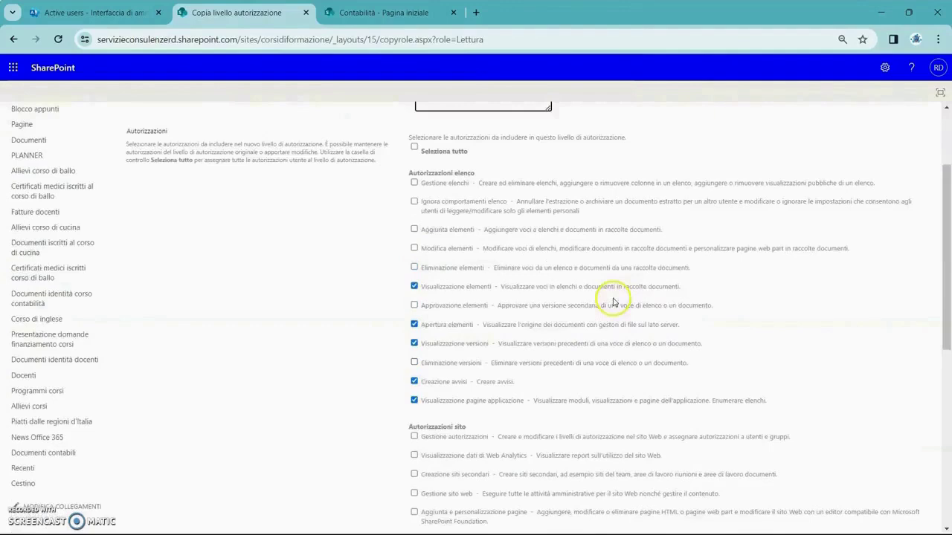
{"action": "scroll", "coordinate": [612, 300], "scroll_direction": "down", "scroll_amount": 4}
{"action": "scroll", "coordinate": [458, 249], "scroll_direction": "down", "scroll_amount": 3}
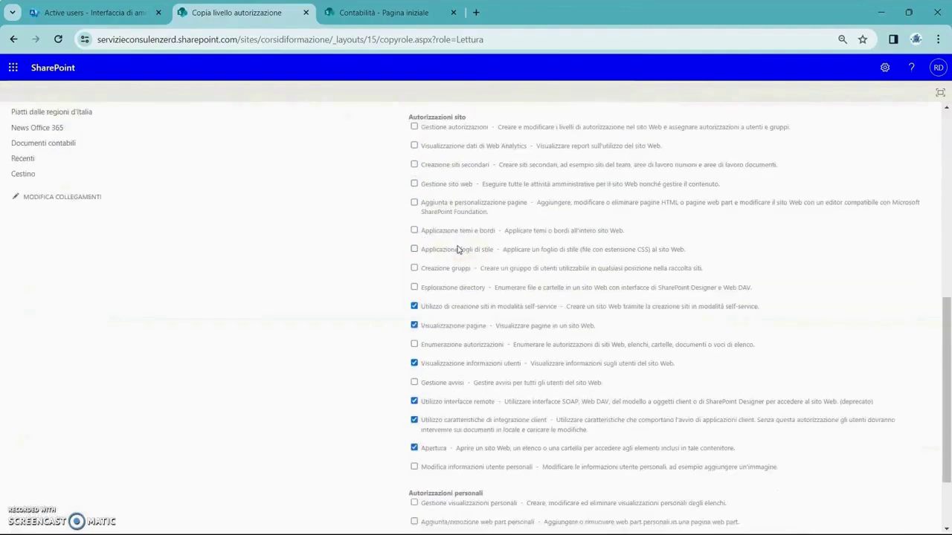
{"action": "left_click", "coordinate": [414, 320]}
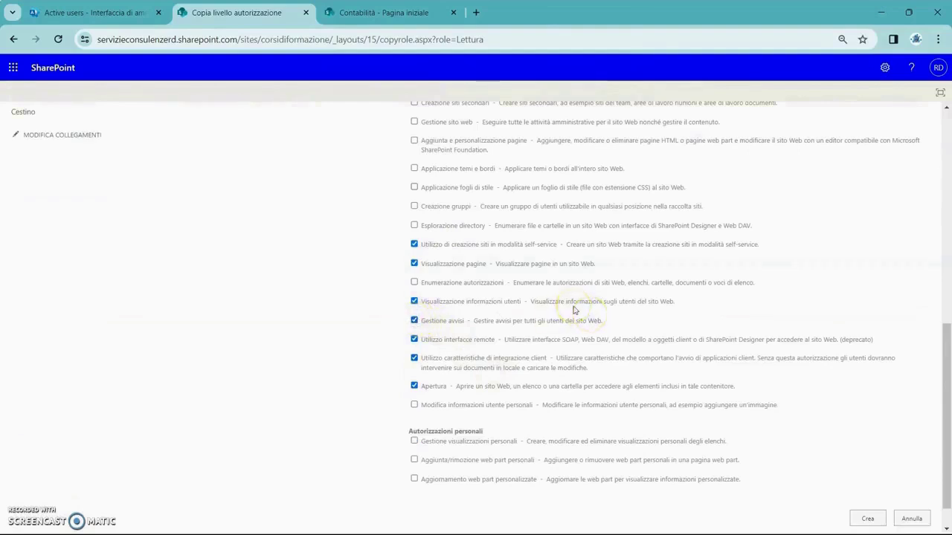
Review the selected list, site and personal permissions of "lettura più avvisi" and create the permission level.
{"action": "scroll", "coordinate": [743, 333], "scroll_direction": "up", "scroll_amount": 1}
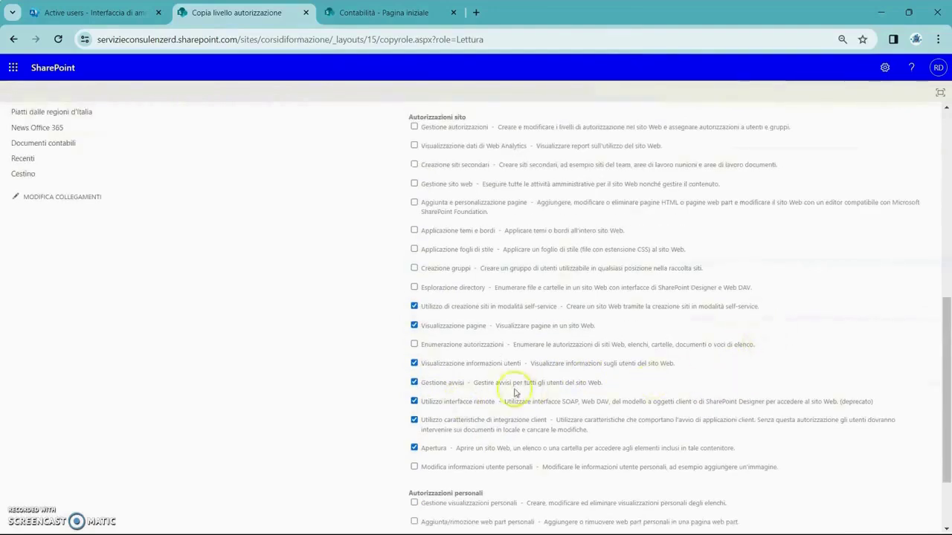
{"action": "scroll", "coordinate": [587, 384], "scroll_direction": "up", "scroll_amount": 3}
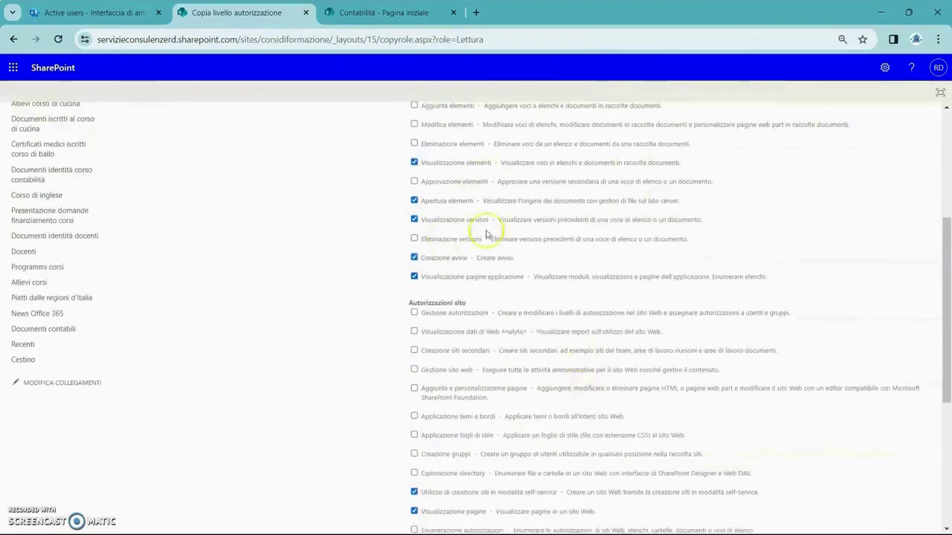
{"action": "scroll", "coordinate": [835, 282], "scroll_direction": "up", "scroll_amount": 3}
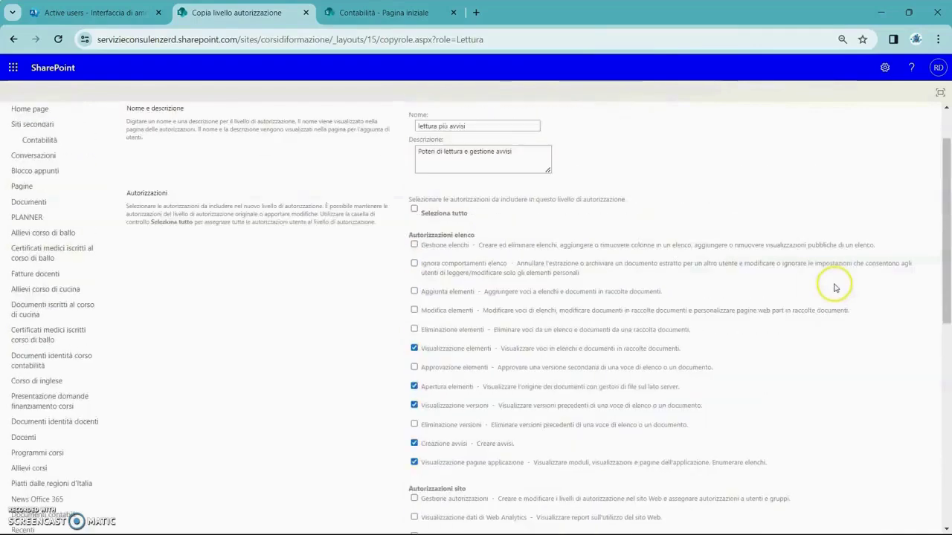
{"action": "scroll", "coordinate": [755, 223], "scroll_direction": "up", "scroll_amount": 1}
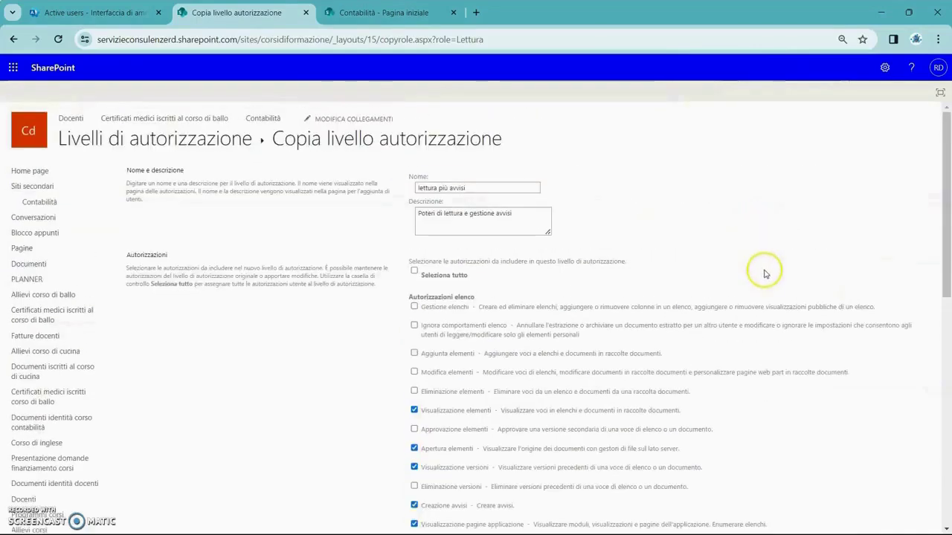
{"action": "scroll", "coordinate": [751, 335], "scroll_direction": "down", "scroll_amount": 1}
{"action": "scroll", "coordinate": [792, 393], "scroll_direction": "down", "scroll_amount": 1}
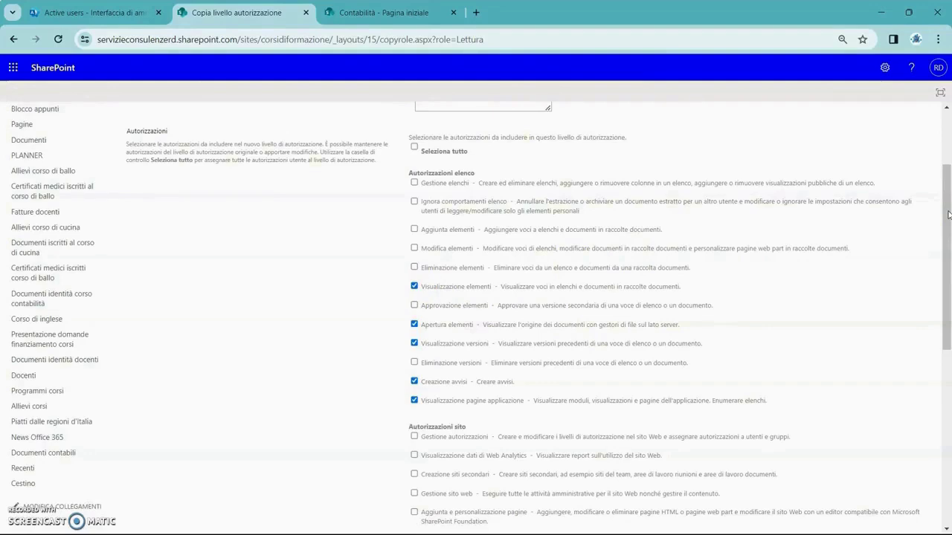
{"action": "left_click_drag", "start_coordinate": [948, 214], "coordinate": [948, 420]}
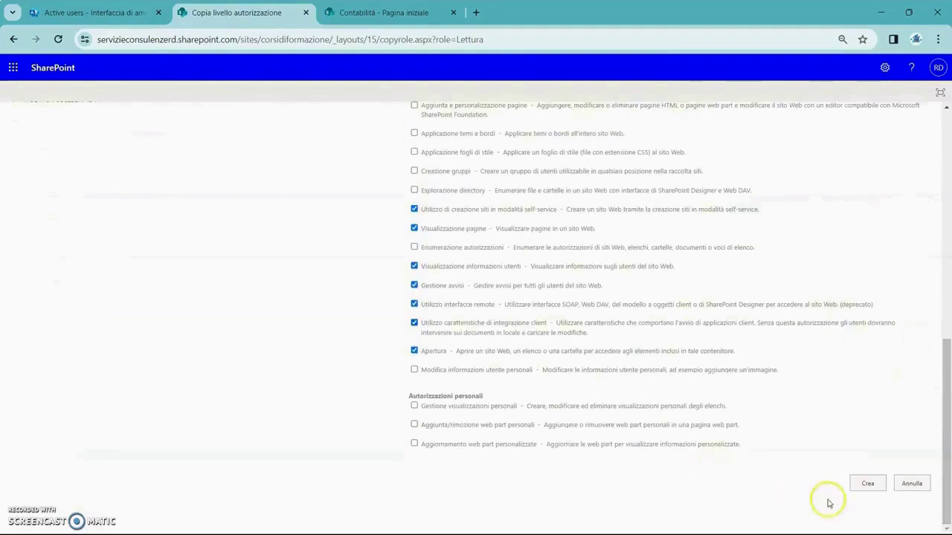
{"action": "left_click", "coordinate": [867, 483]}
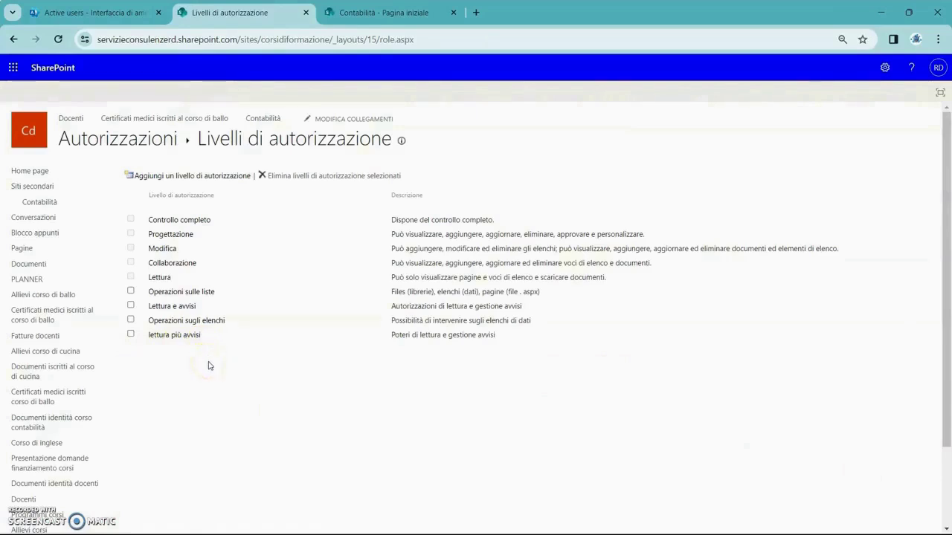
Return to the Corsi di formazione home page and open the site's advanced permission settings.
{"action": "left_click", "coordinate": [22, 172]}
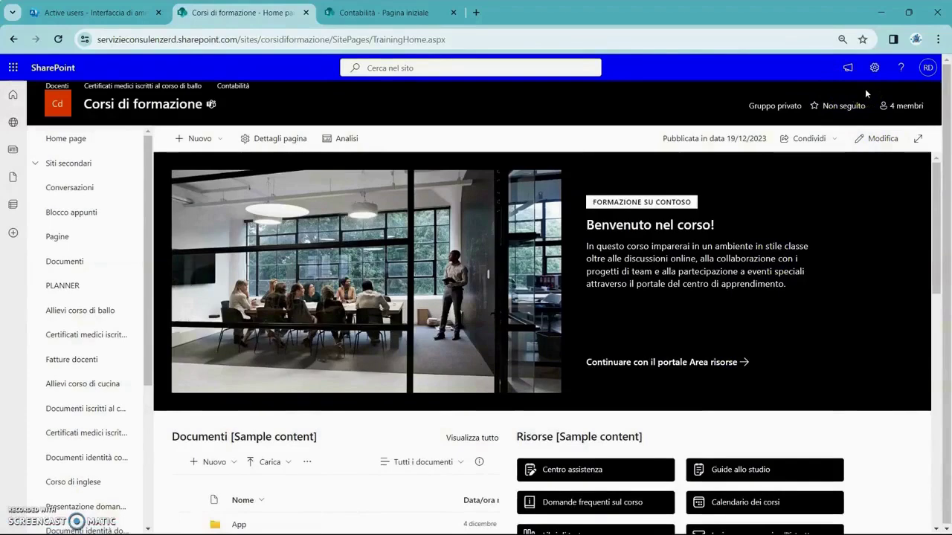
{"action": "left_click", "coordinate": [875, 68]}
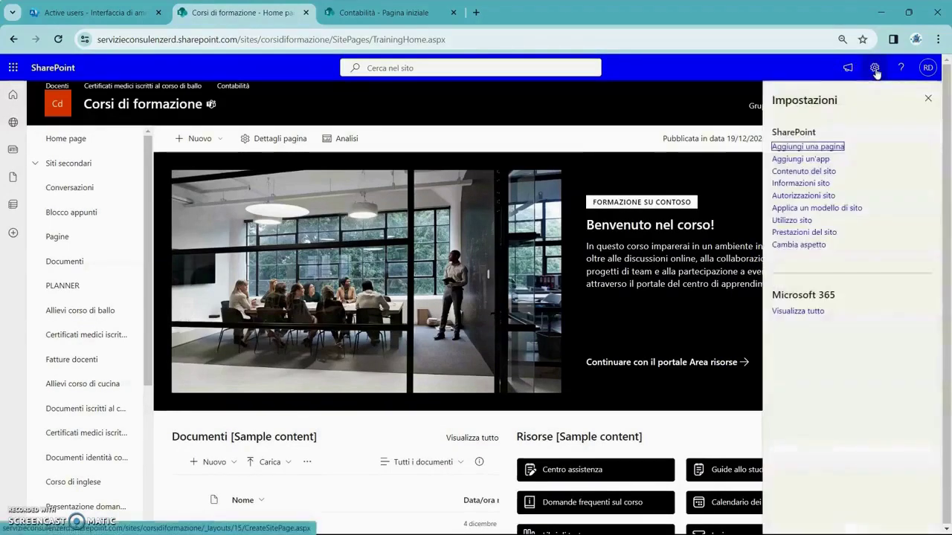
{"action": "left_click", "coordinate": [818, 194]}
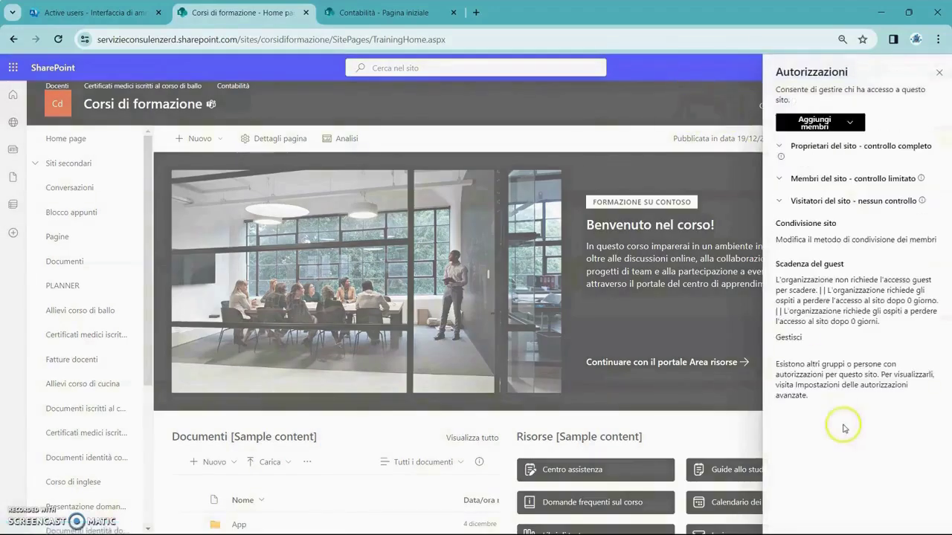
{"action": "left_click", "coordinate": [845, 392]}
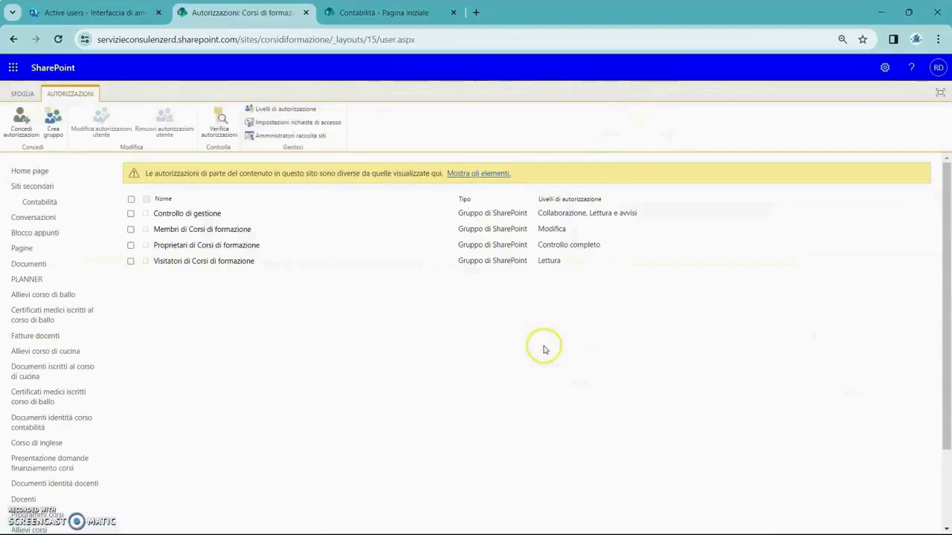
Add another user to the site collection administrators by entering the person's name, and save the list.
{"action": "left_click", "coordinate": [316, 140]}
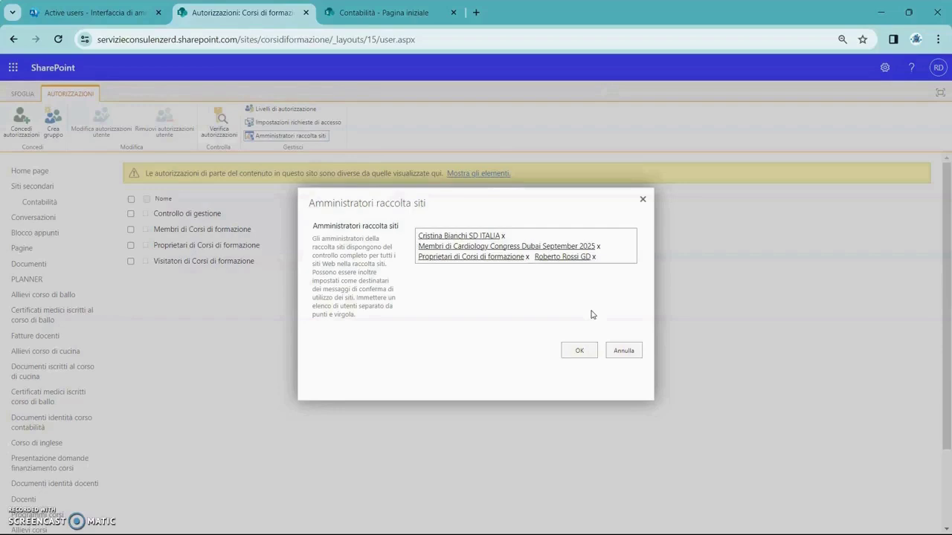
{"action": "left_click", "coordinate": [609, 257]}
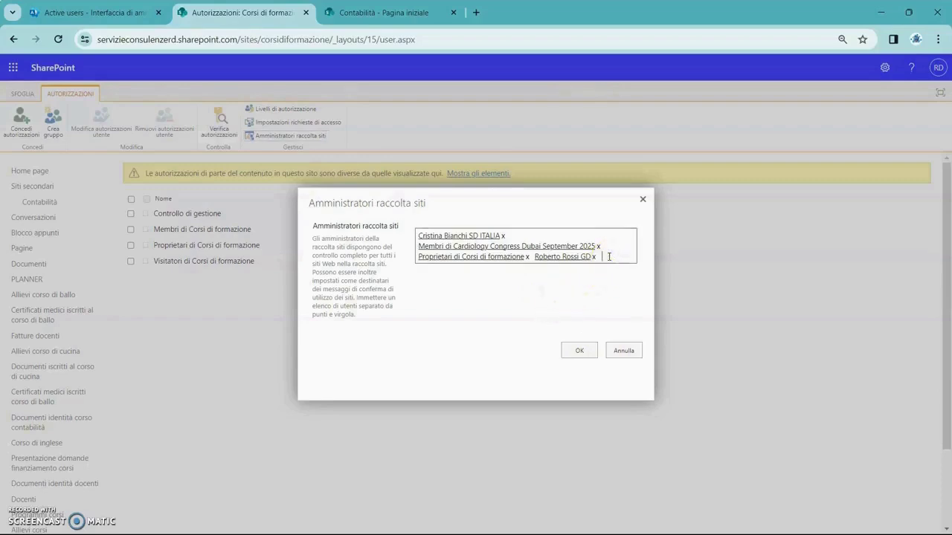
{"action": "type", "text": "Will"}
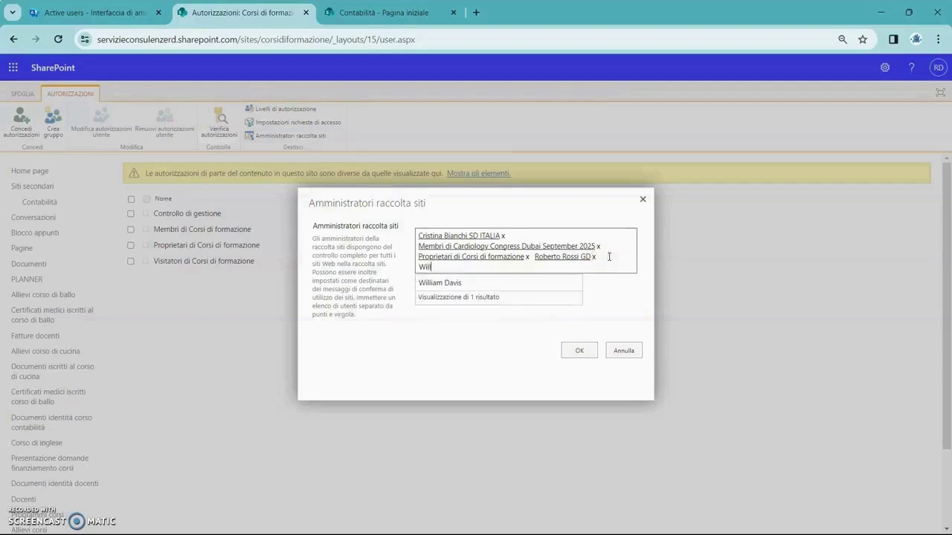
{"action": "left_click", "coordinate": [476, 285]}
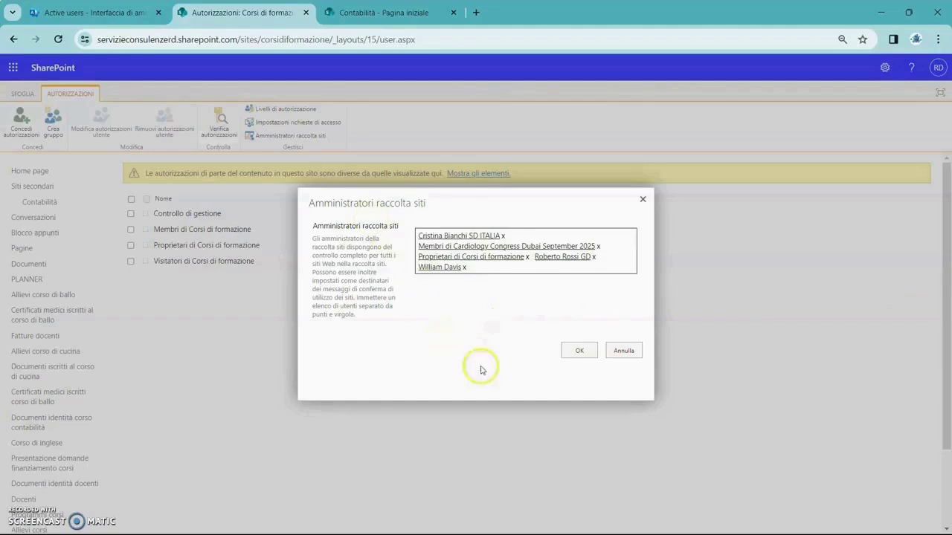
{"action": "left_click", "coordinate": [579, 353]}
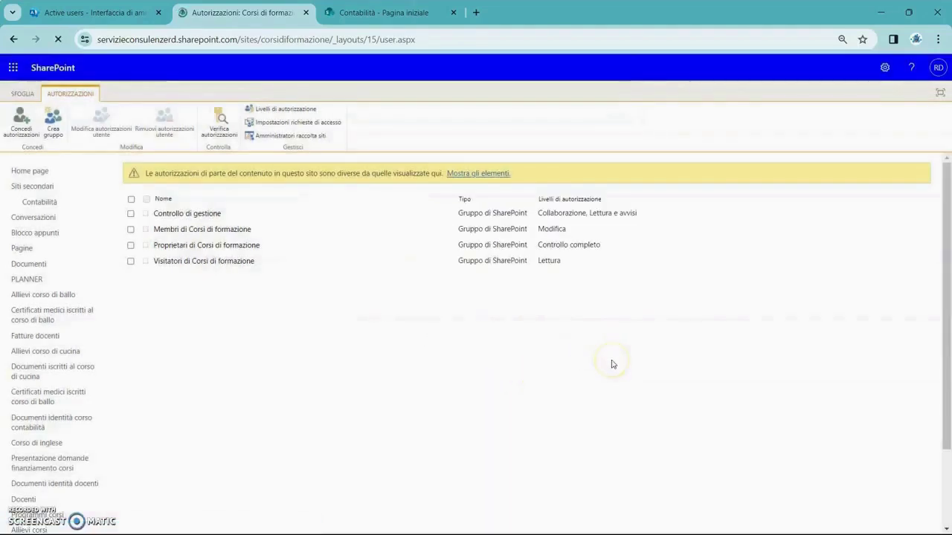
{"action": "left_click", "coordinate": [832, 454]}
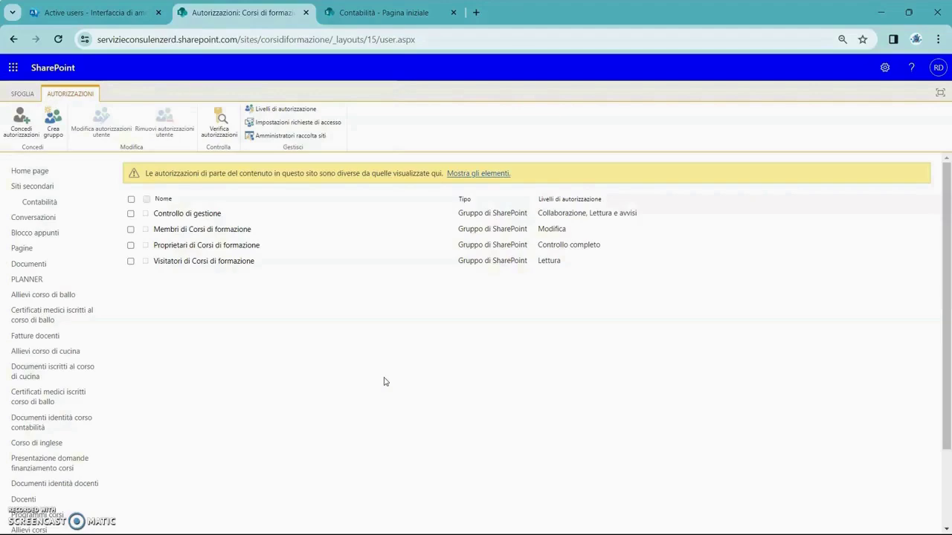
Check the site permissions of the newly added administrator by entering that user's name.
{"action": "left_click", "coordinate": [223, 126]}
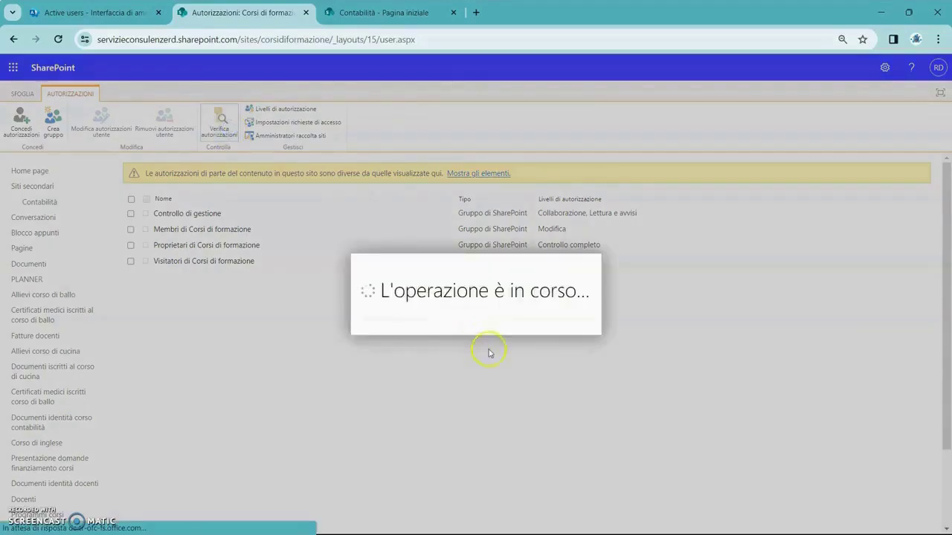
{"action": "type", "text": "willi"}
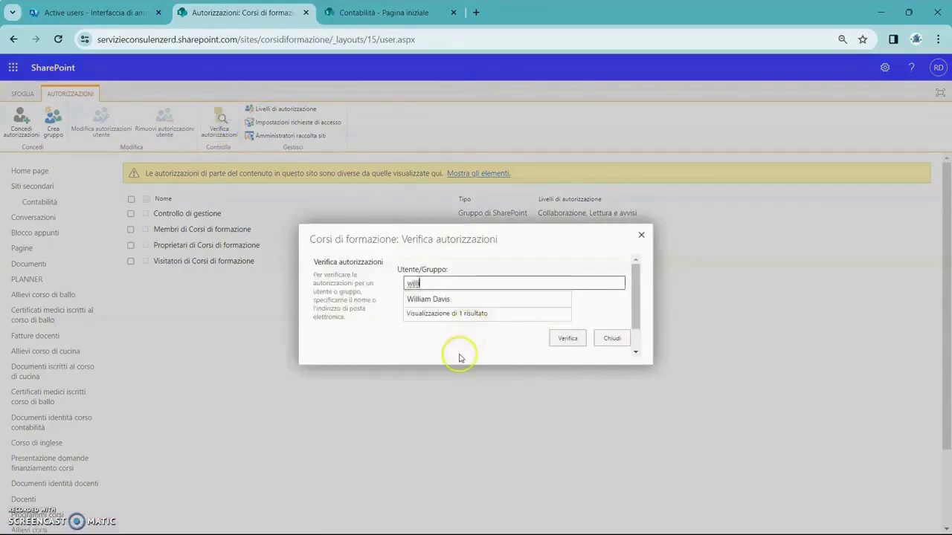
{"action": "left_click", "coordinate": [431, 301]}
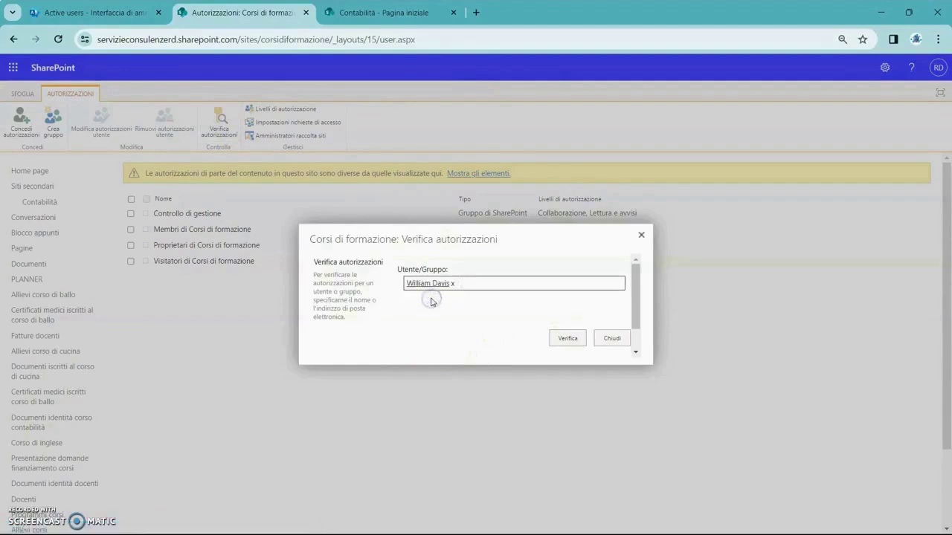
{"action": "left_click", "coordinate": [570, 342]}
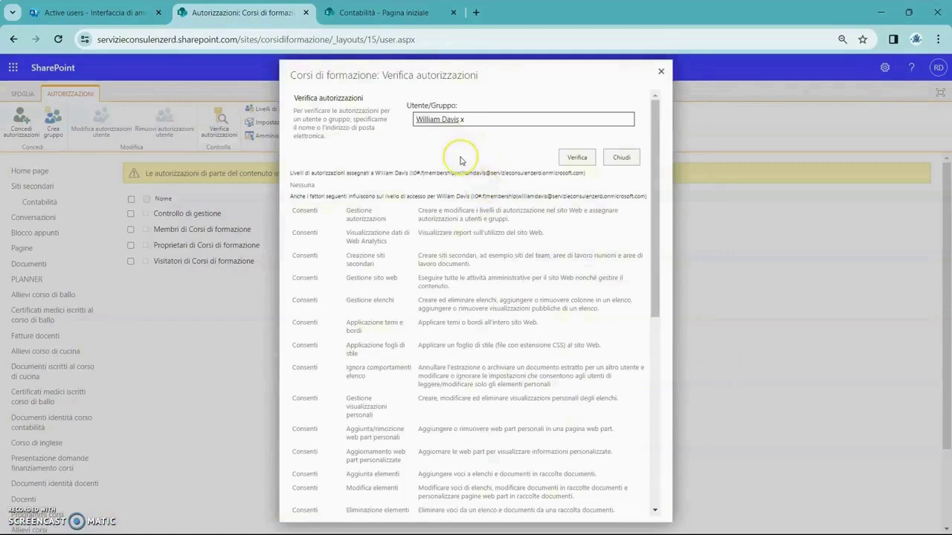
Check the site permissions of the SD ITALIA user by name, and return to the site's home page.
{"action": "left_click", "coordinate": [456, 283]}
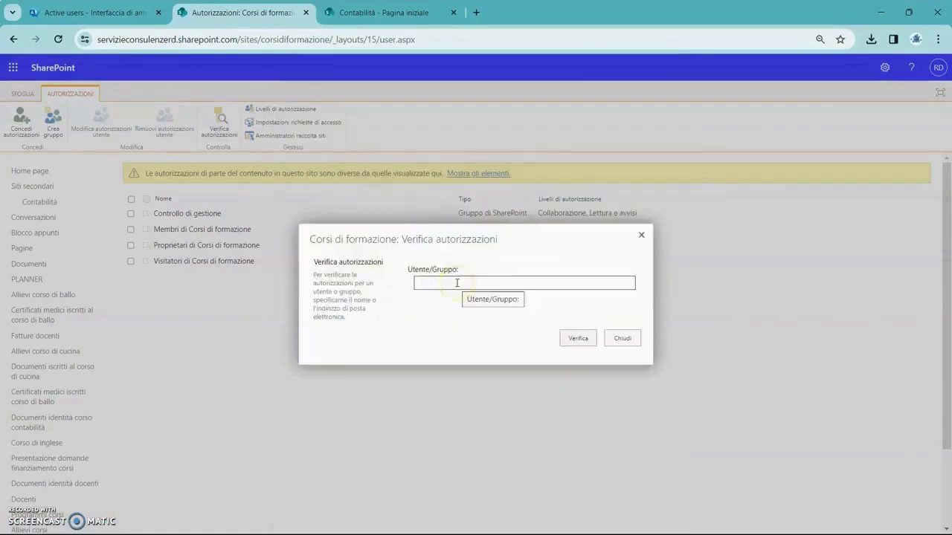
{"action": "type", "text": "cristina"}
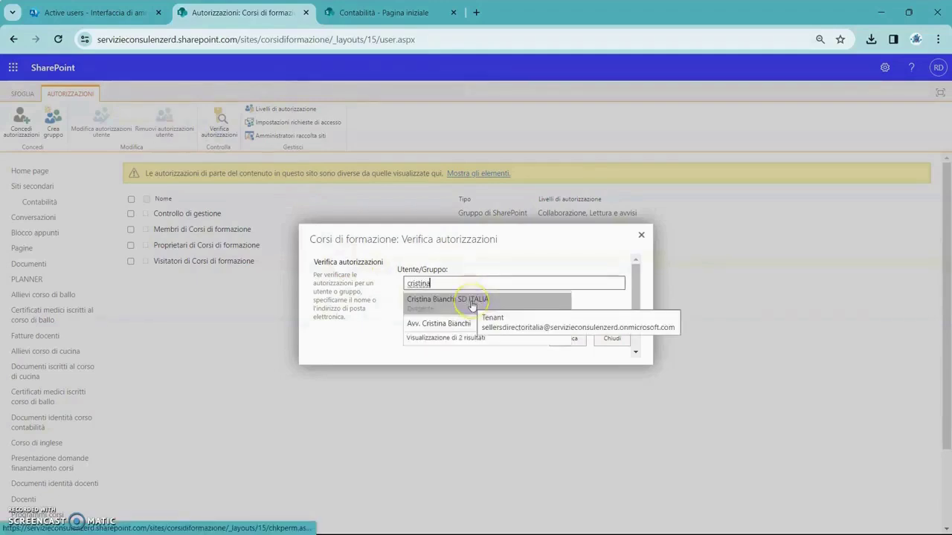
{"action": "left_click", "coordinate": [472, 306]}
{"action": "left_click", "coordinate": [567, 339]}
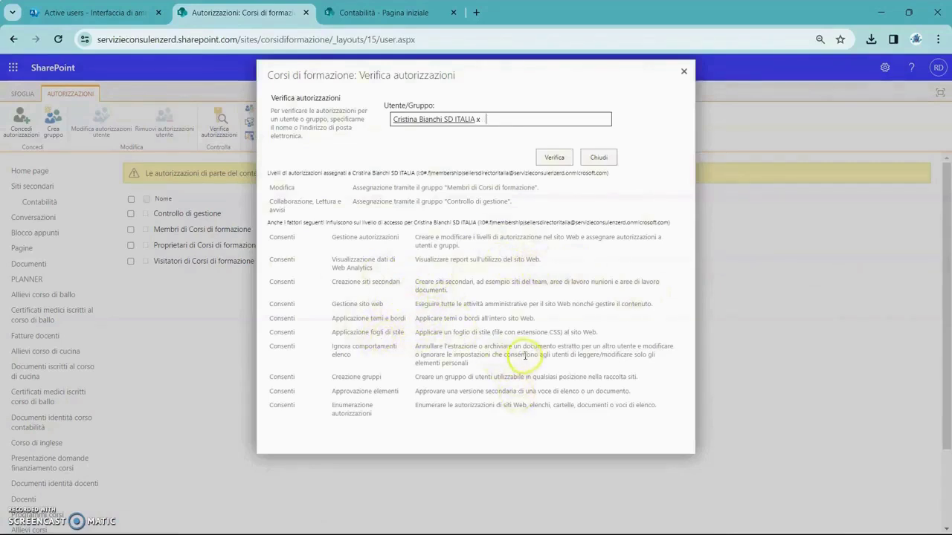
{"action": "left_click", "coordinate": [600, 156]}
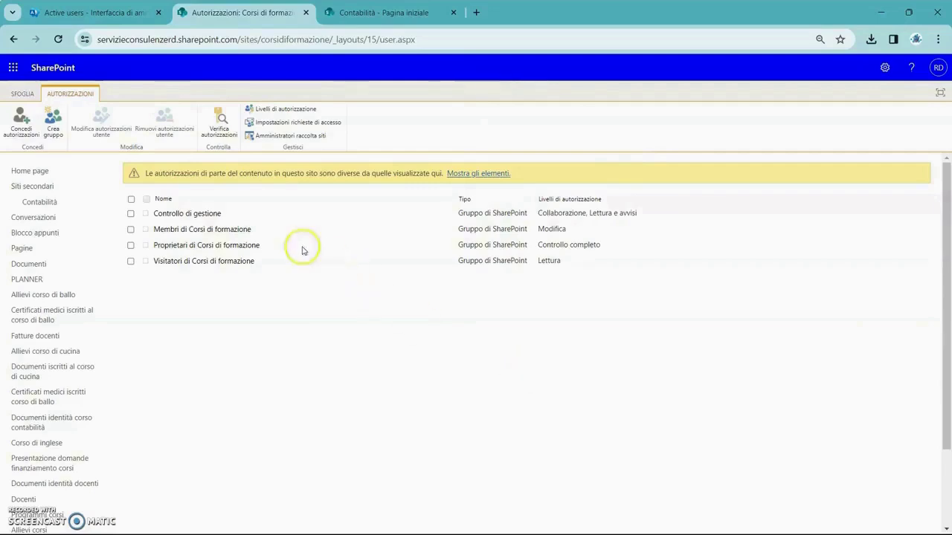
{"action": "left_click", "coordinate": [26, 169]}
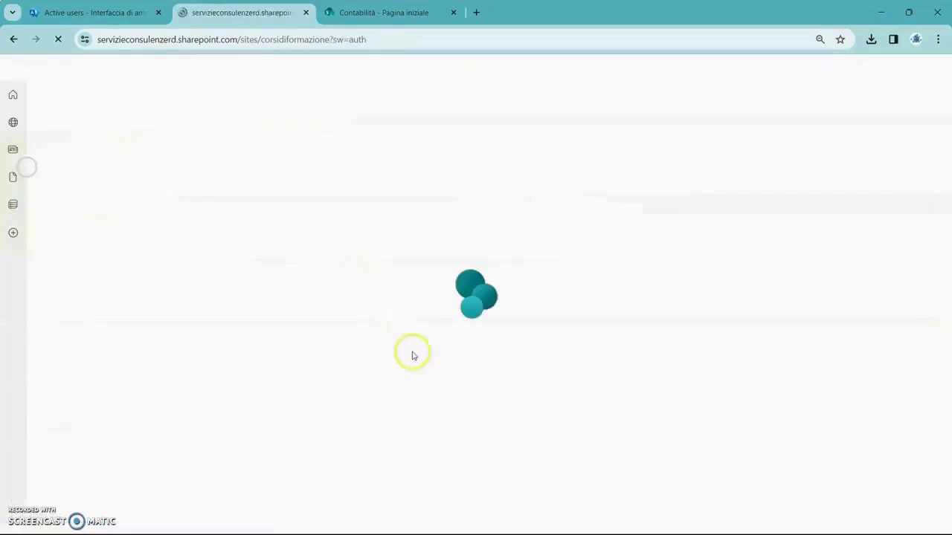